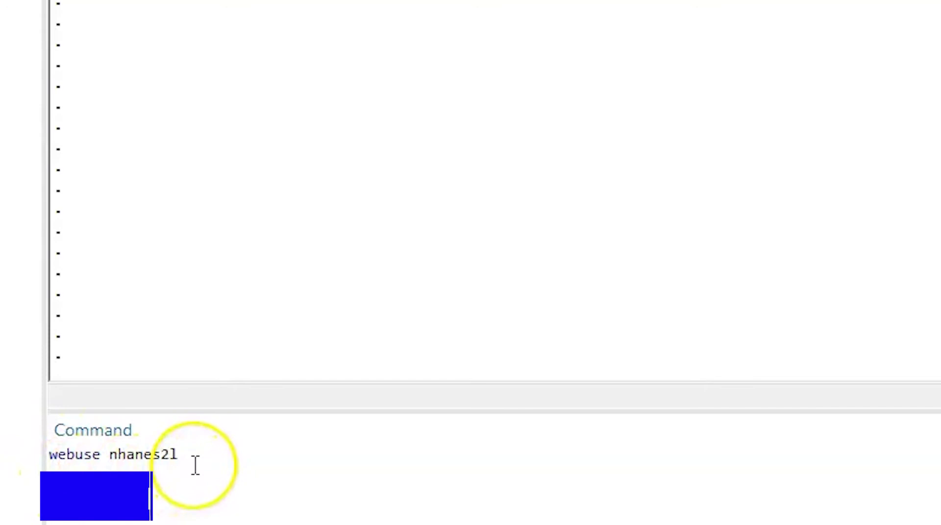
# - Load the nhanes2l example dataset with webuse and list its variables with the describe command
pyautogui.press('Return')
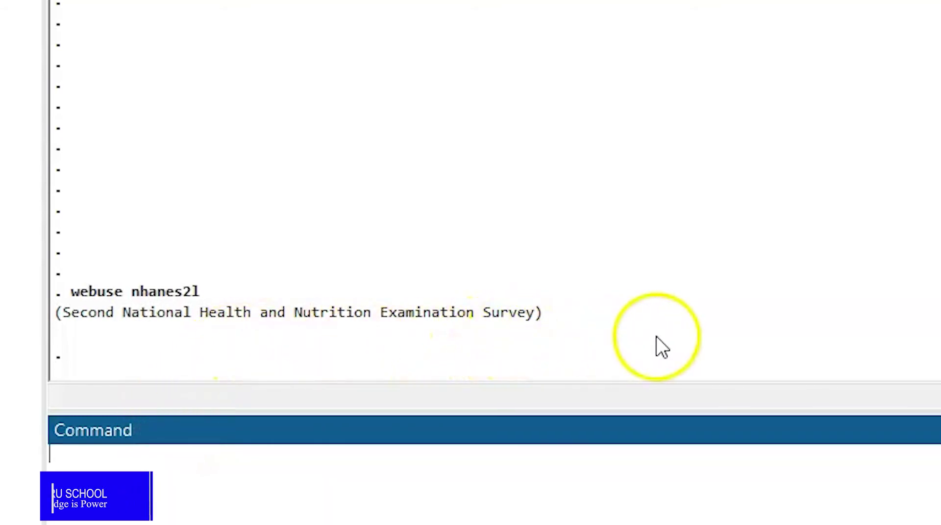
pyautogui.write('des')
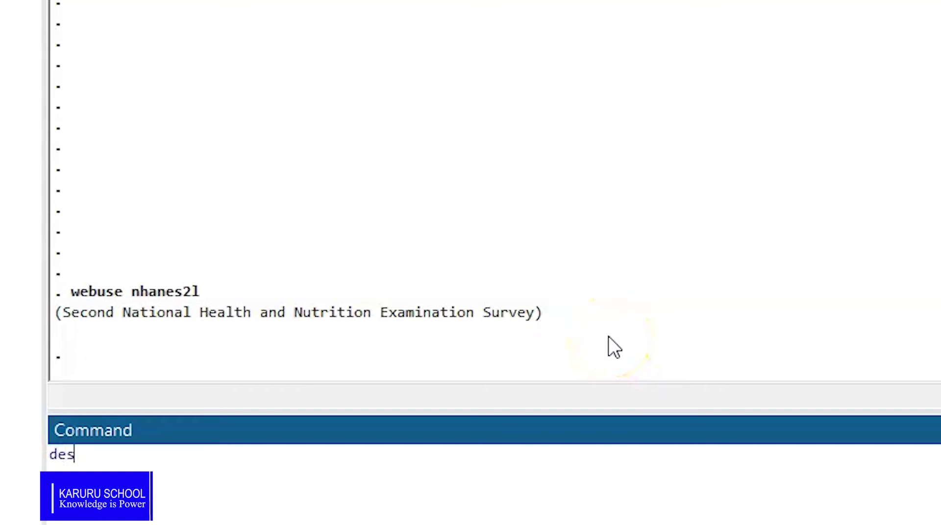
pyautogui.write('cribe')
pyautogui.press('Return')
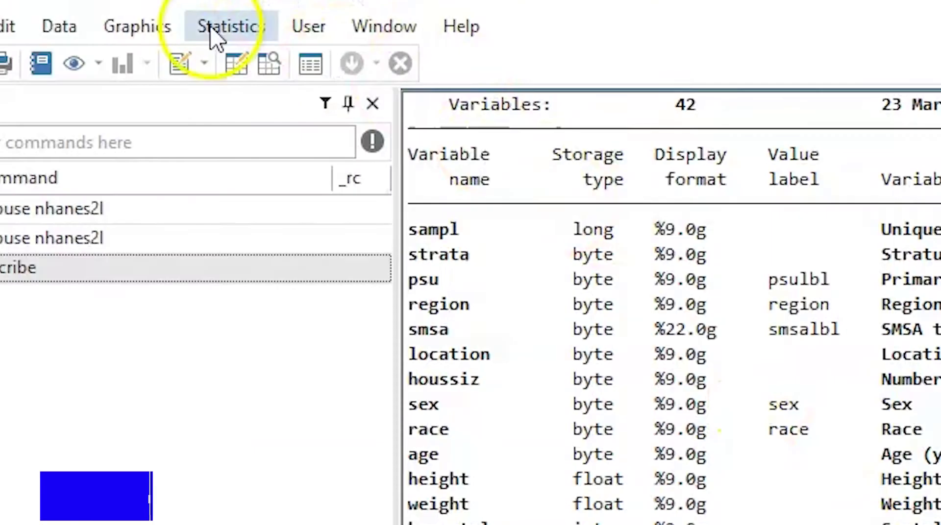
# - Set up a table of frequencies, summaries, and command results with sex as the column variable and submit it
pyautogui.click(225, 27)
pyautogui.moveTo(252, 71)
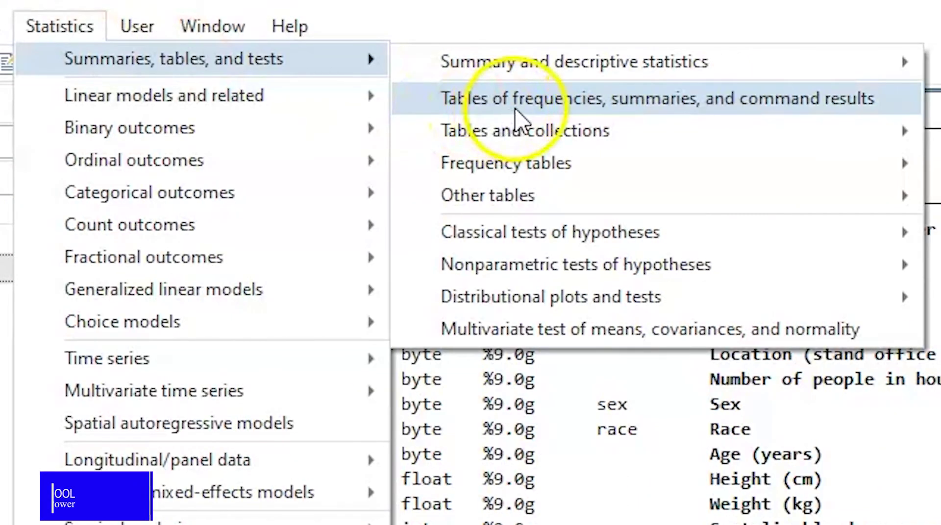
pyautogui.click(568, 115)
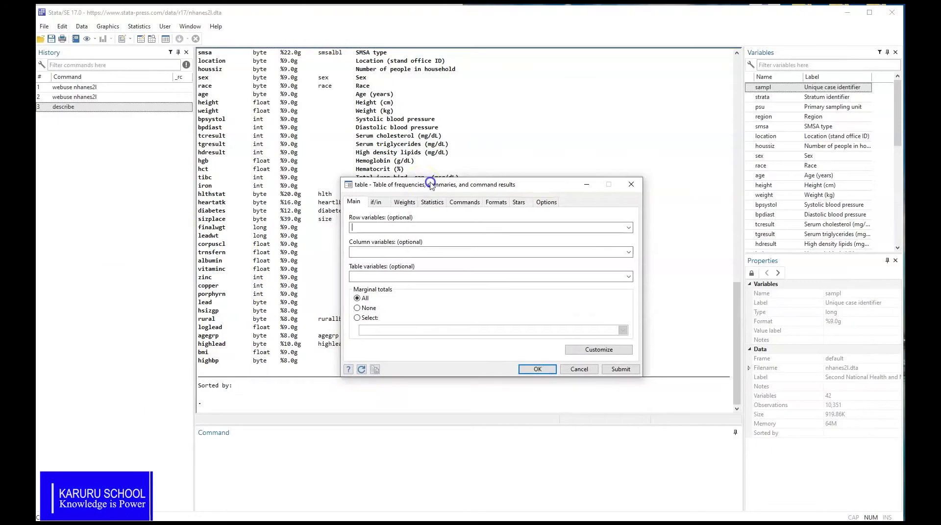
pyautogui.moveTo(431, 184); pyautogui.dragTo(667, 27)
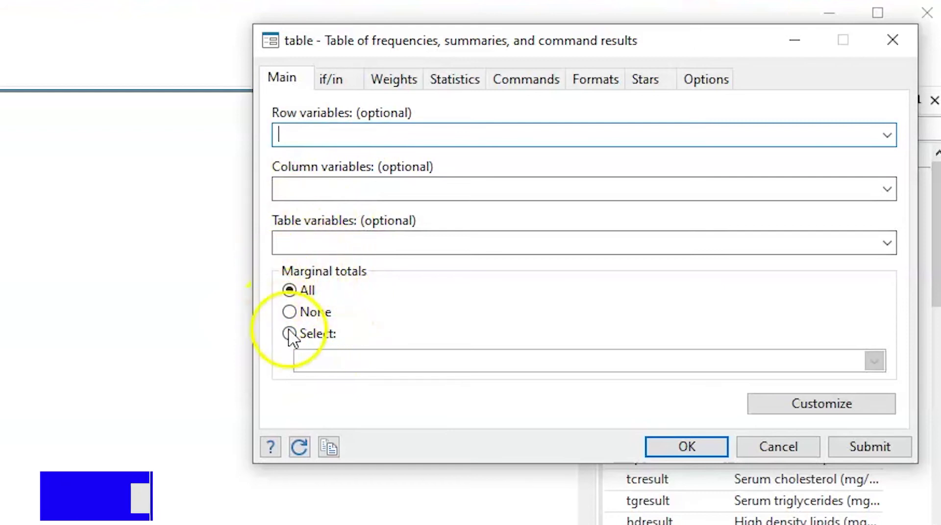
pyautogui.click(361, 188)
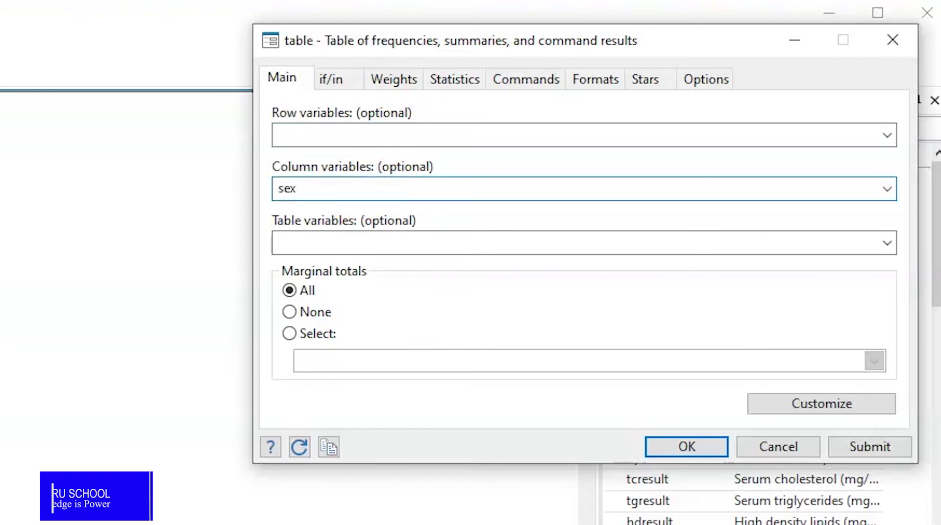
pyautogui.click(870, 448)
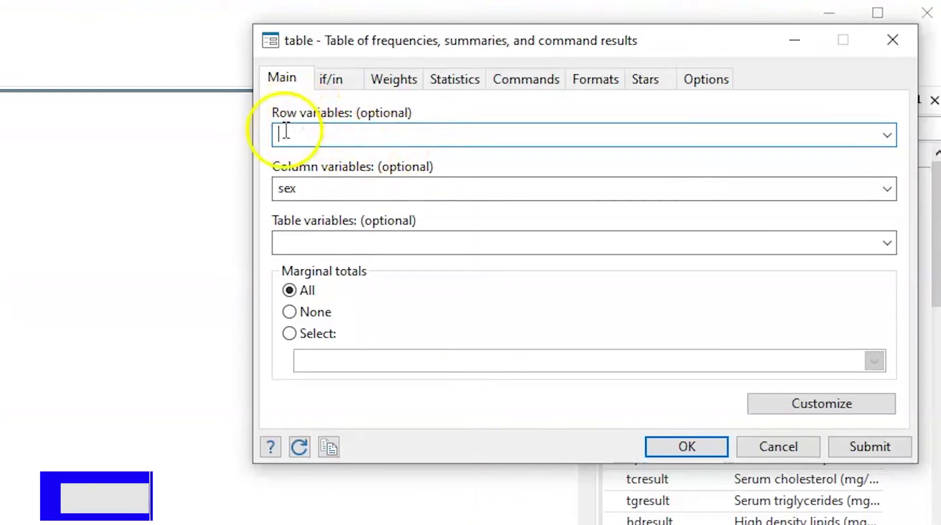
# - Submit the table with race as the row variable, and submit it again with marginal totals set to None
pyautogui.click(887, 136)
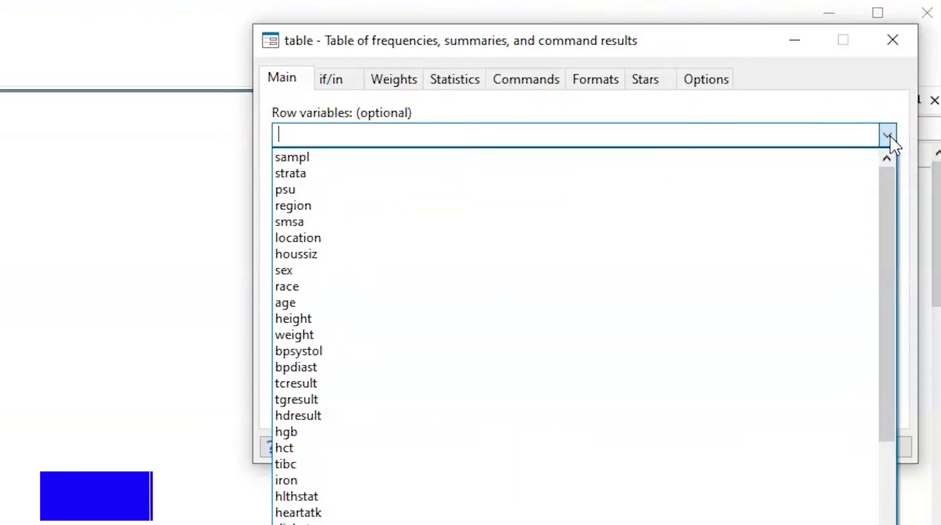
pyautogui.click(620, 285)
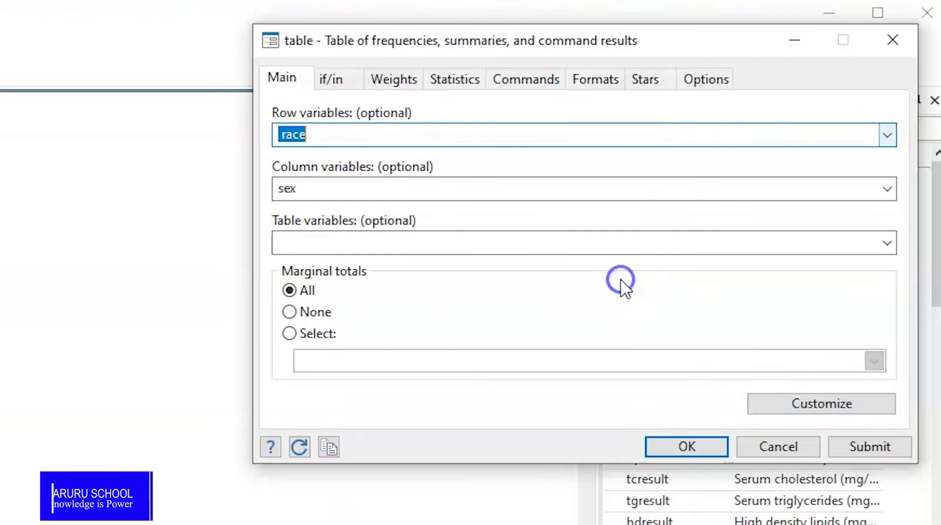
pyautogui.click(871, 446)
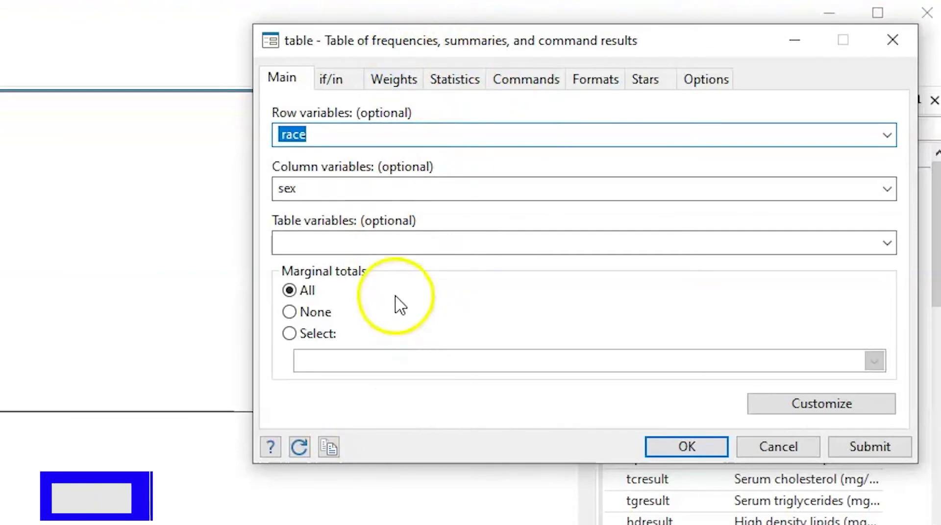
pyautogui.click(293, 314)
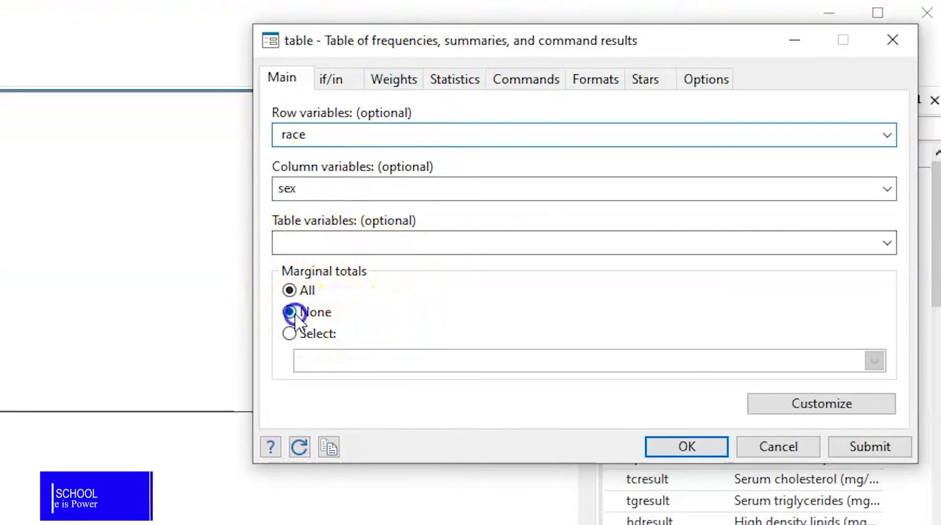
pyautogui.click(870, 447)
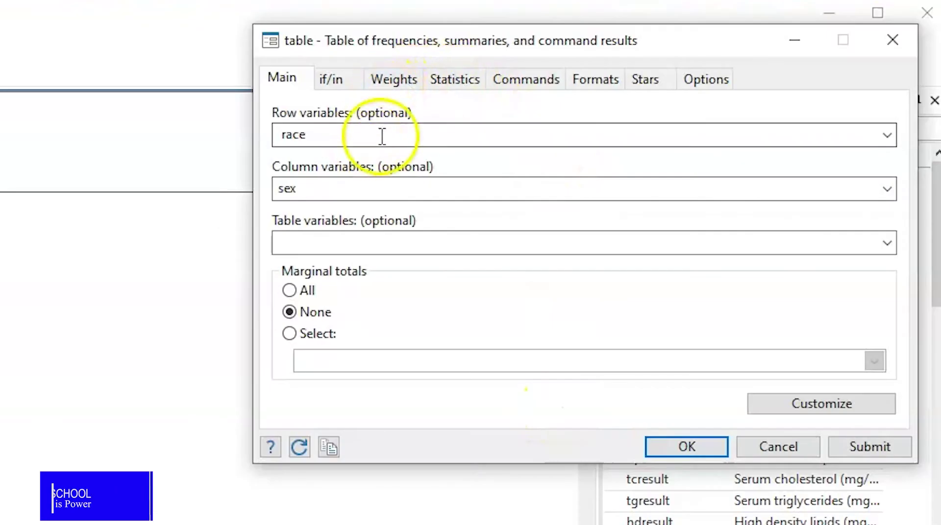
# - Define a frequency statistic for the race-by-sex table and submit the table
pyautogui.click(458, 79)
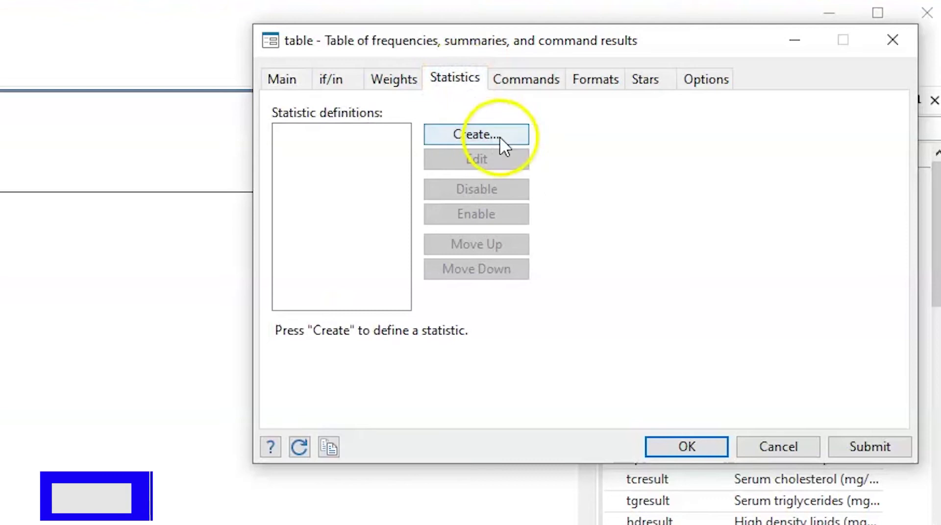
pyautogui.click(473, 134)
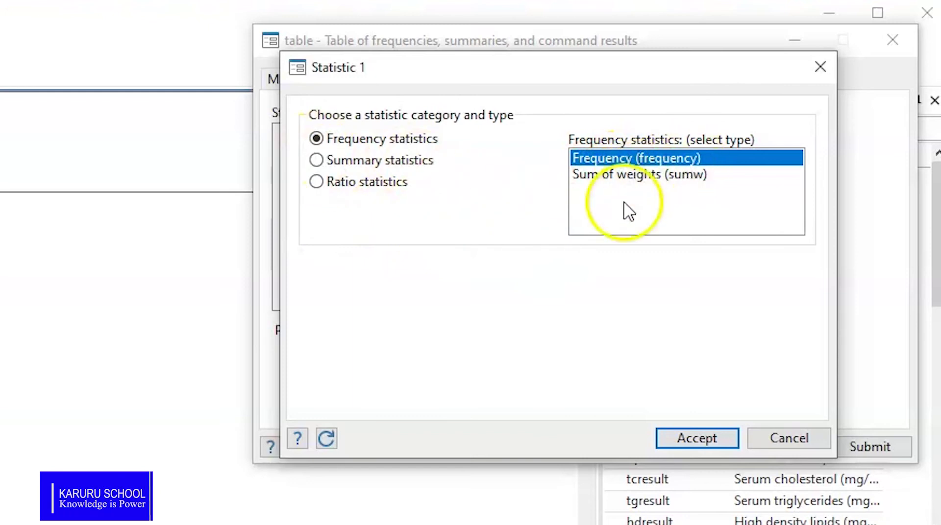
pyautogui.click(704, 440)
pyautogui.click(877, 446)
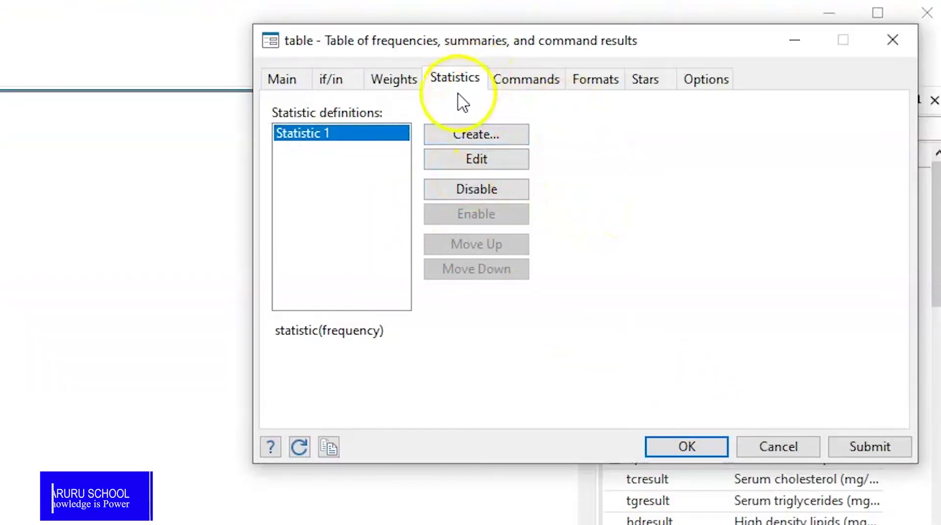
# - Add a second statistic of the ratio category with type Percent and submit the table
pyautogui.click(488, 138)
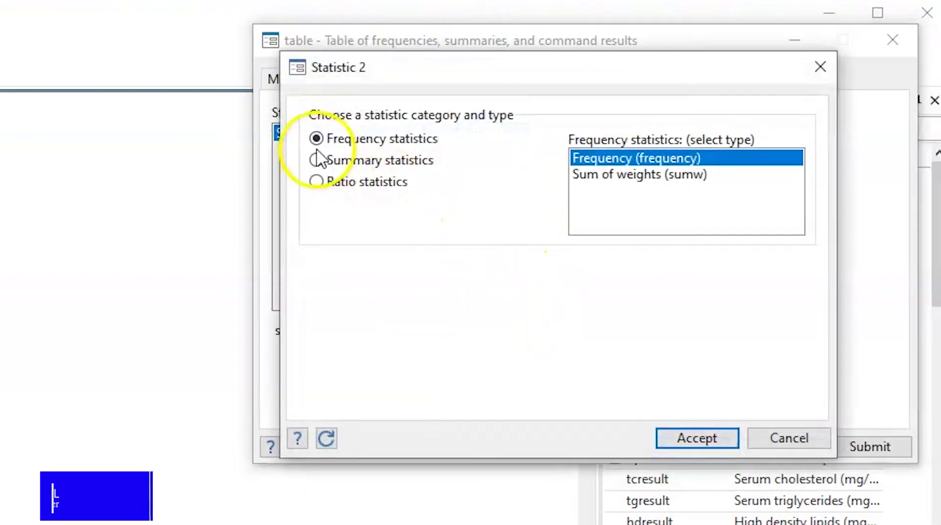
pyautogui.click(316, 183)
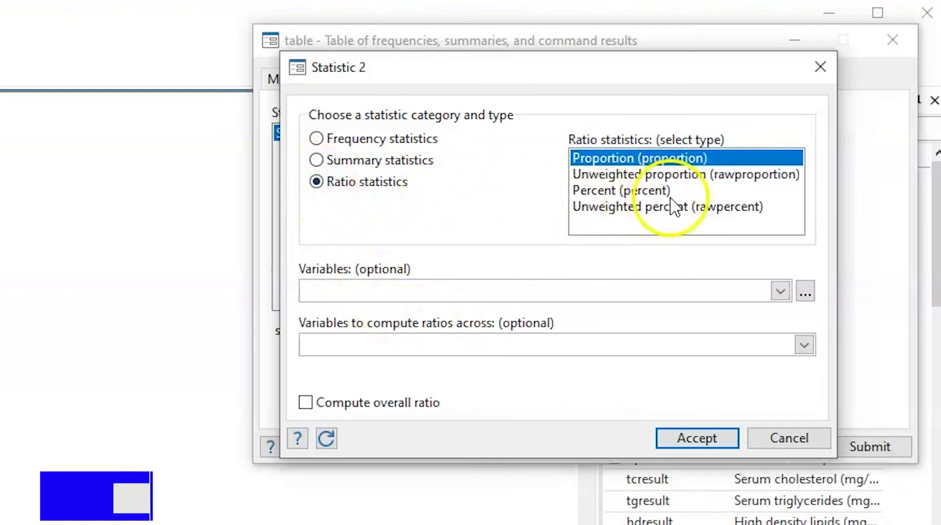
pyautogui.click(587, 191)
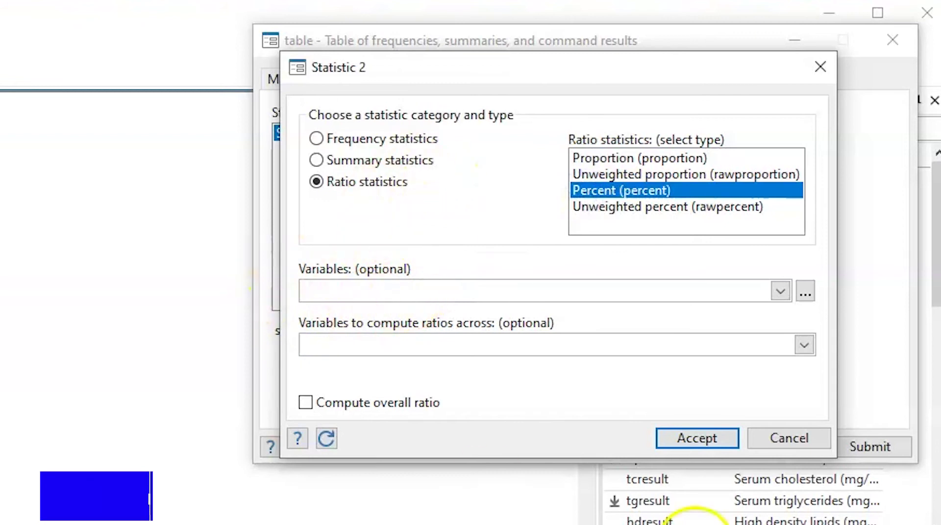
pyautogui.click(696, 438)
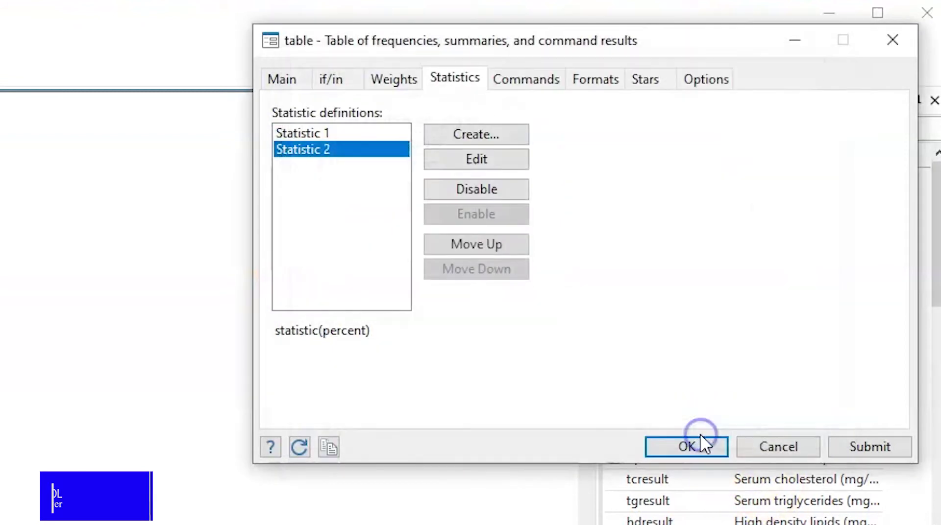
pyautogui.click(870, 447)
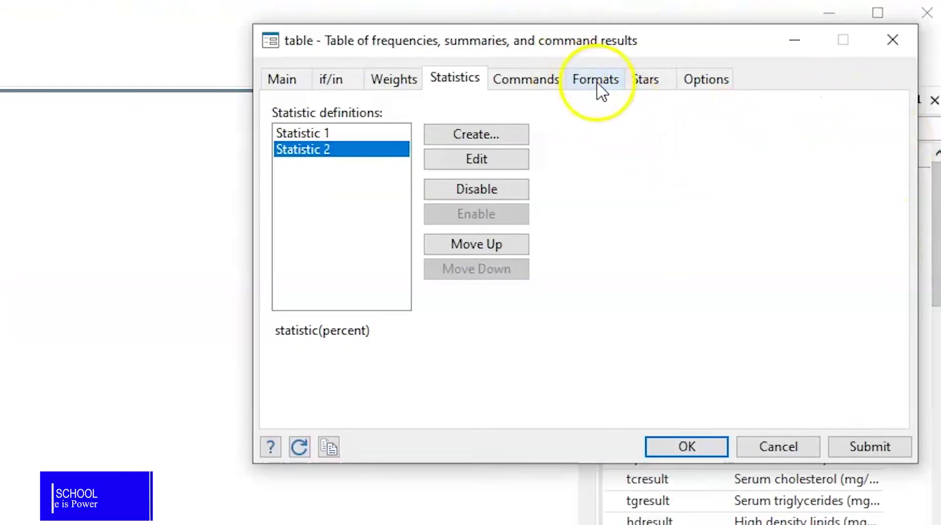
# - Define a new table format with fixed numeric, 1 digit right of the decimal, and the custom string format %s%%
pyautogui.click(601, 82)
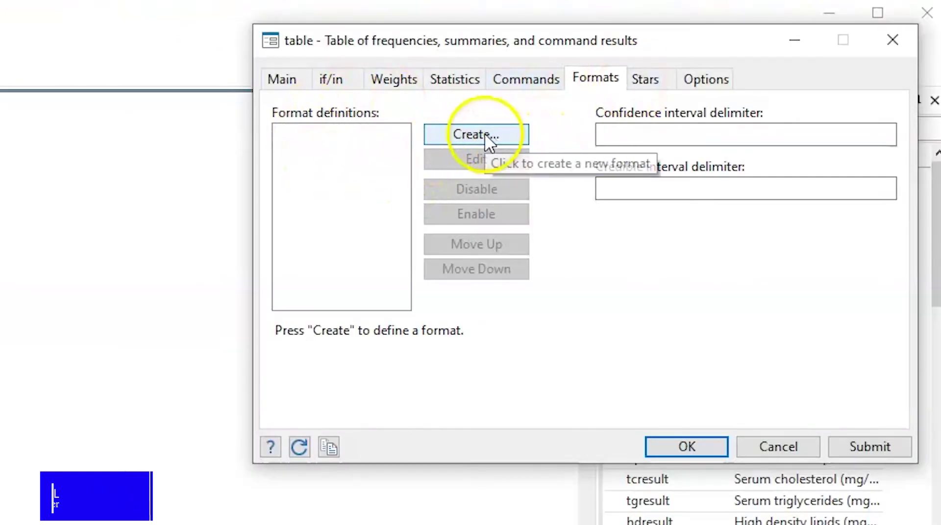
pyautogui.click(510, 137)
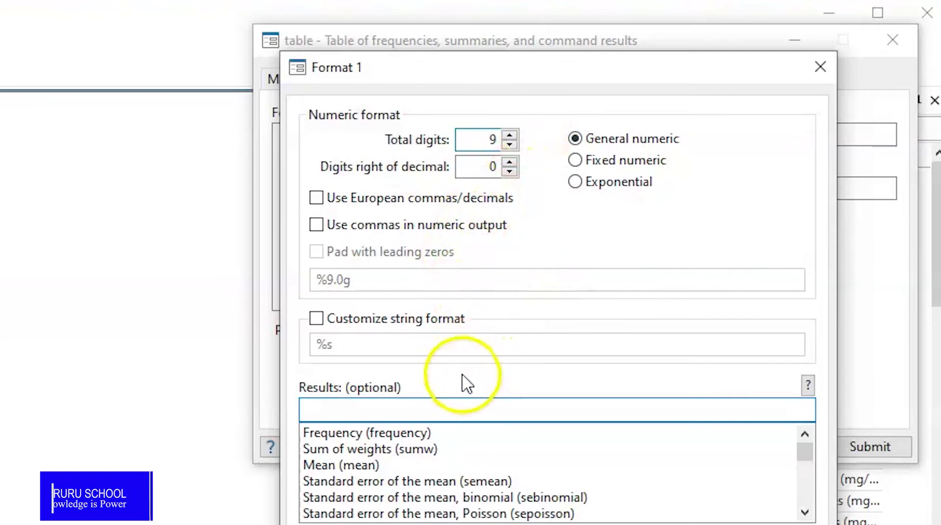
pyautogui.click(509, 163)
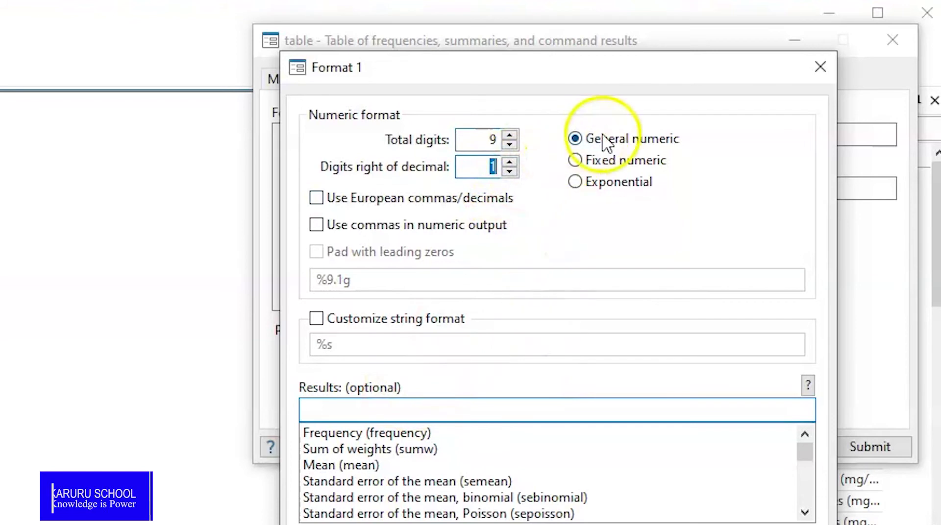
pyautogui.click(577, 160)
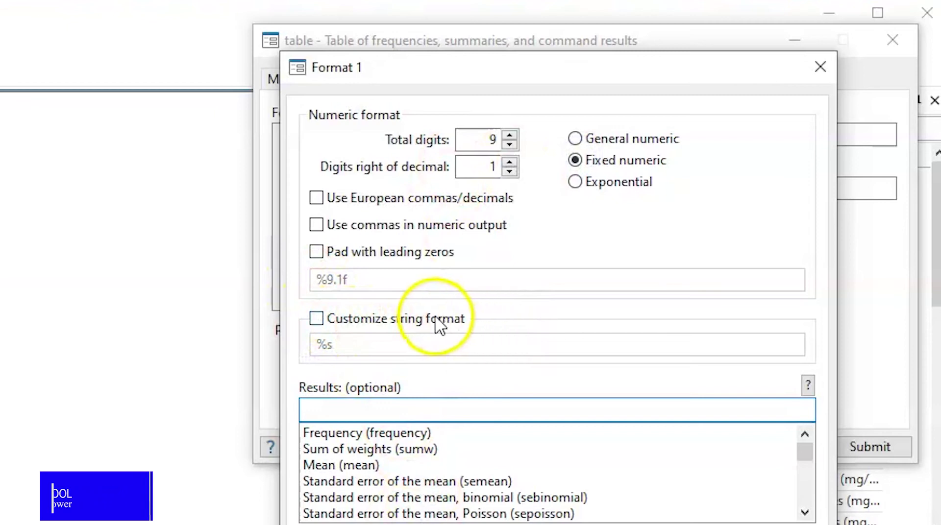
pyautogui.click(318, 322)
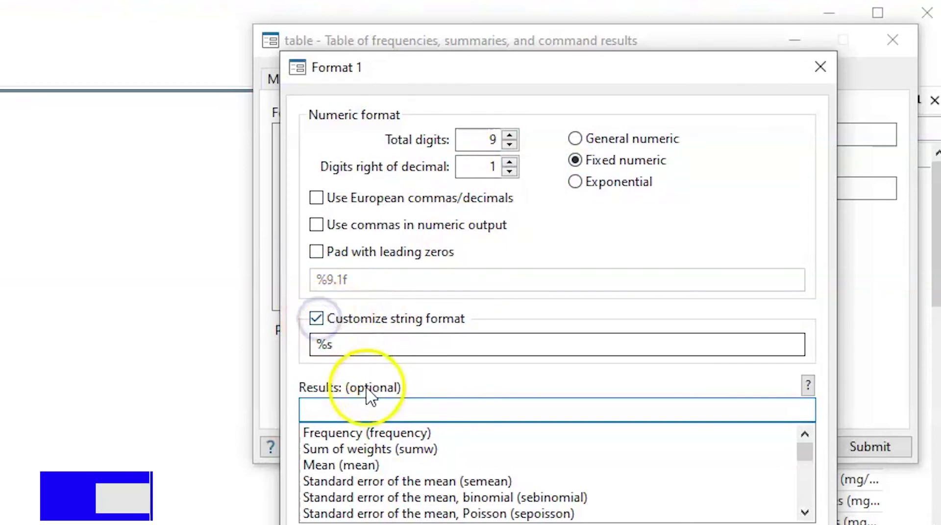
pyautogui.click(349, 343)
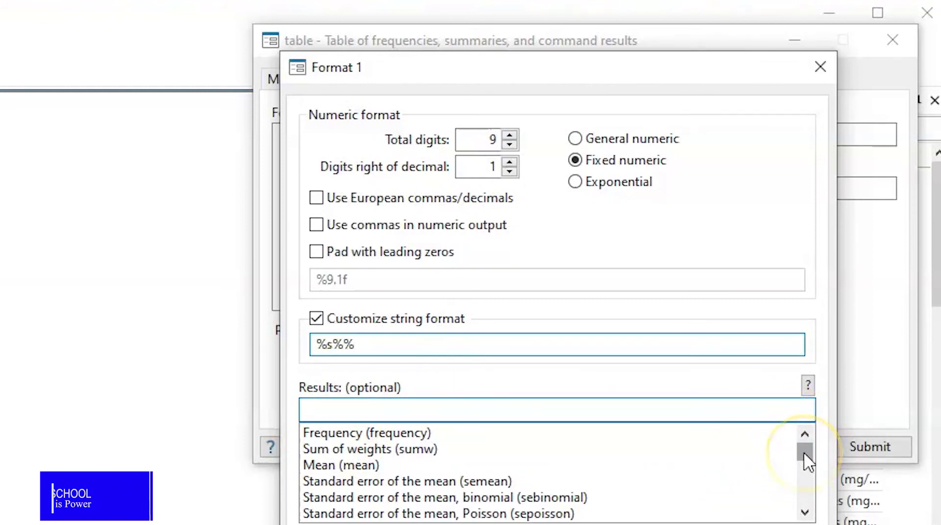
# - Apply the new format to the Percent result, accept it, and submit the table
pyautogui.moveTo(804, 455); pyautogui.dragTo(820, 495)
pyautogui.moveTo(821, 323); pyautogui.dragTo(819, 324)
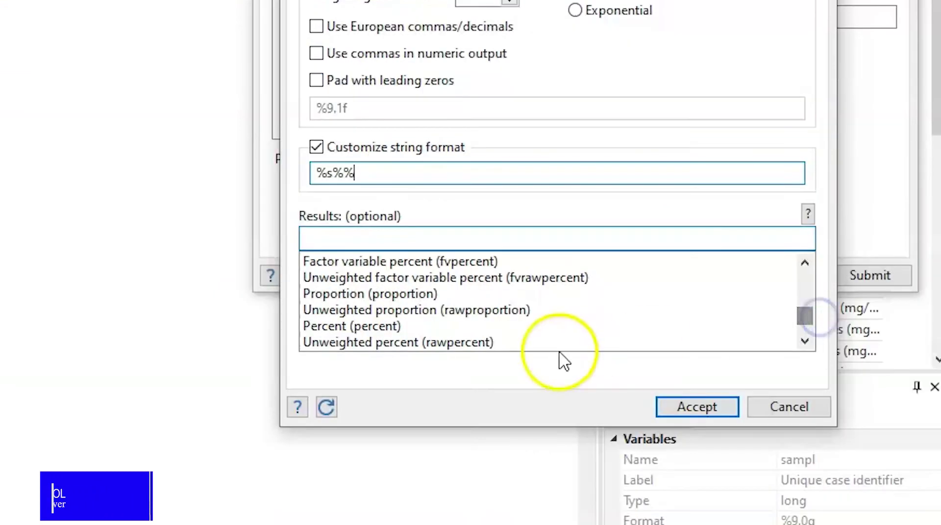
pyautogui.click(315, 328)
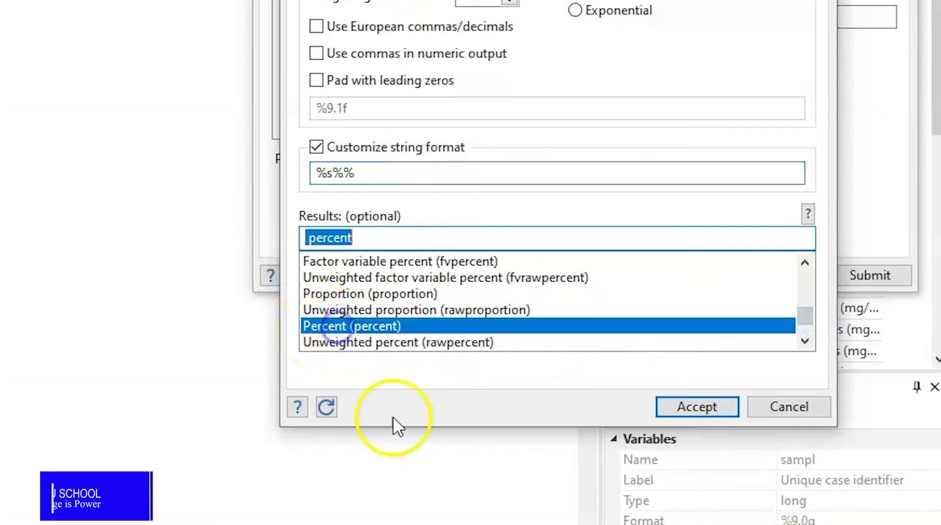
pyautogui.click(683, 407)
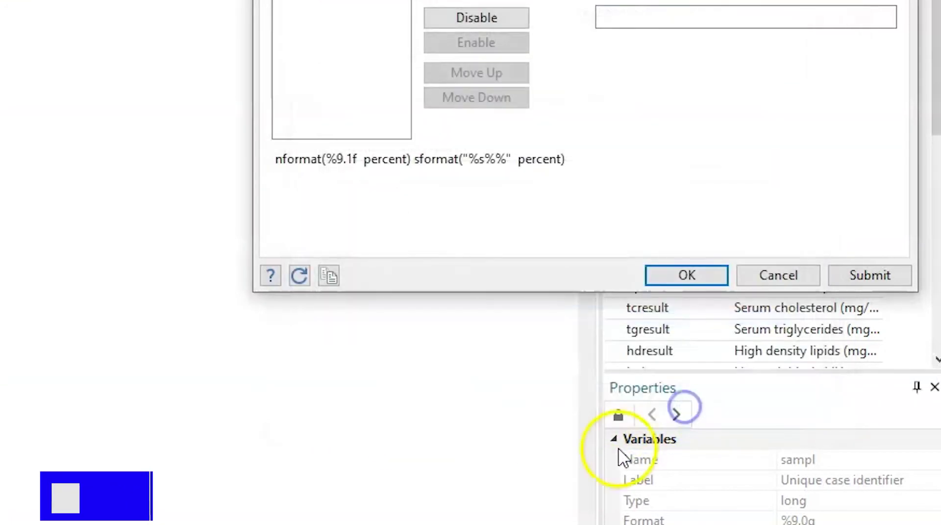
pyautogui.click(875, 274)
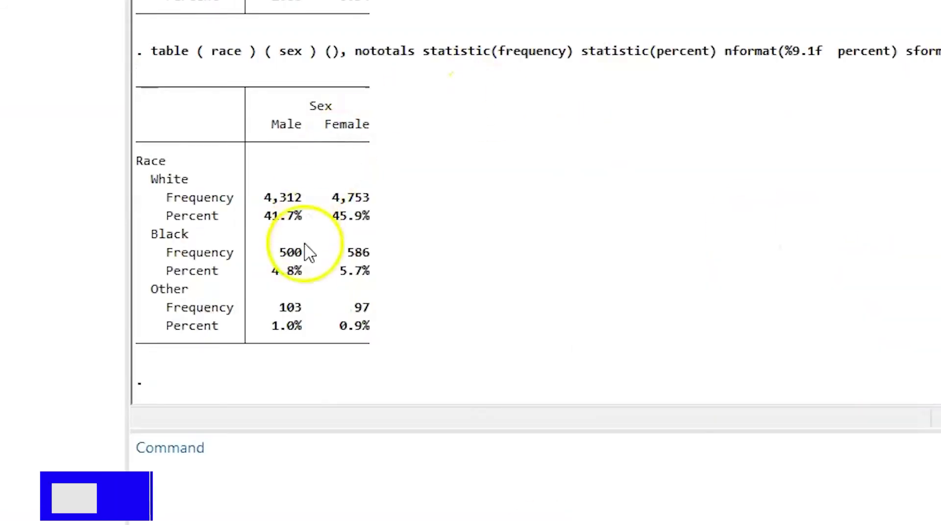
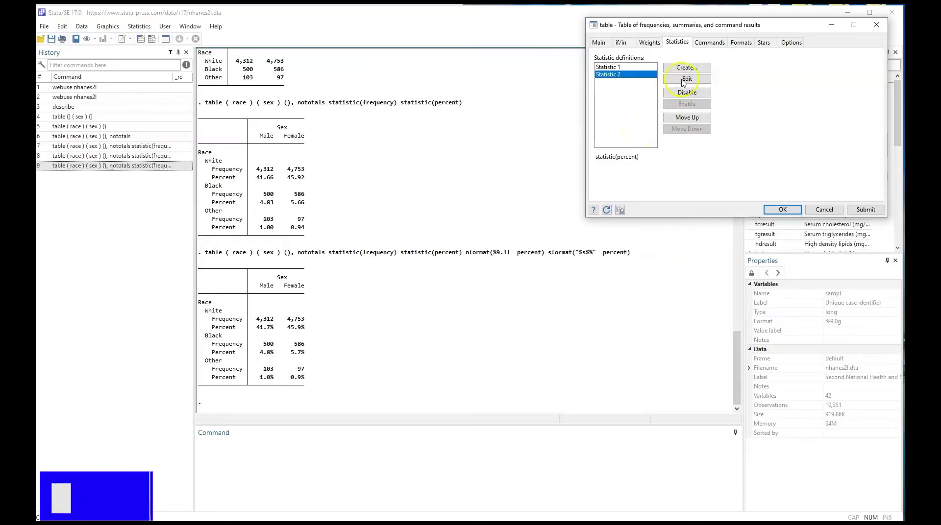
# - Add a third statistic of the summary category, standard deviation of age, and submit the table
pyautogui.click(685, 67)
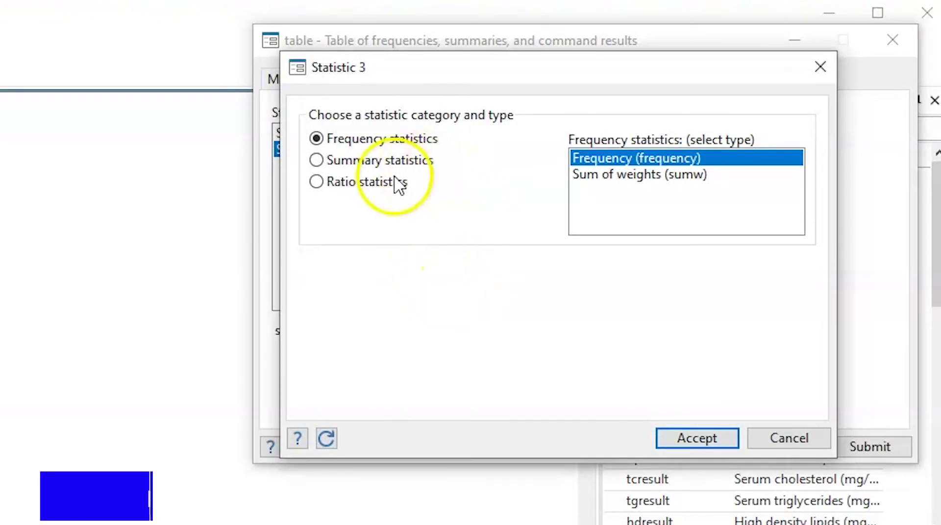
pyautogui.click(318, 160)
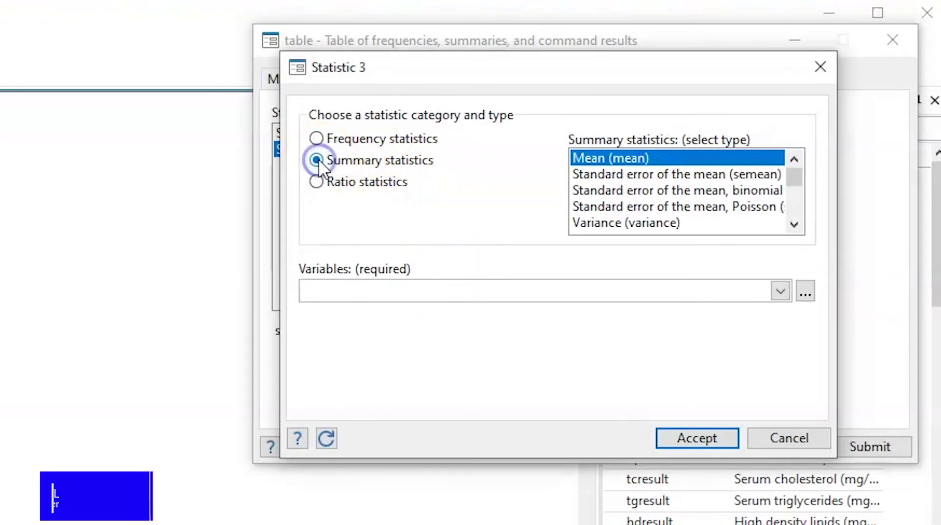
pyautogui.click(795, 170)
pyautogui.moveTo(795, 169); pyautogui.dragTo(794, 174)
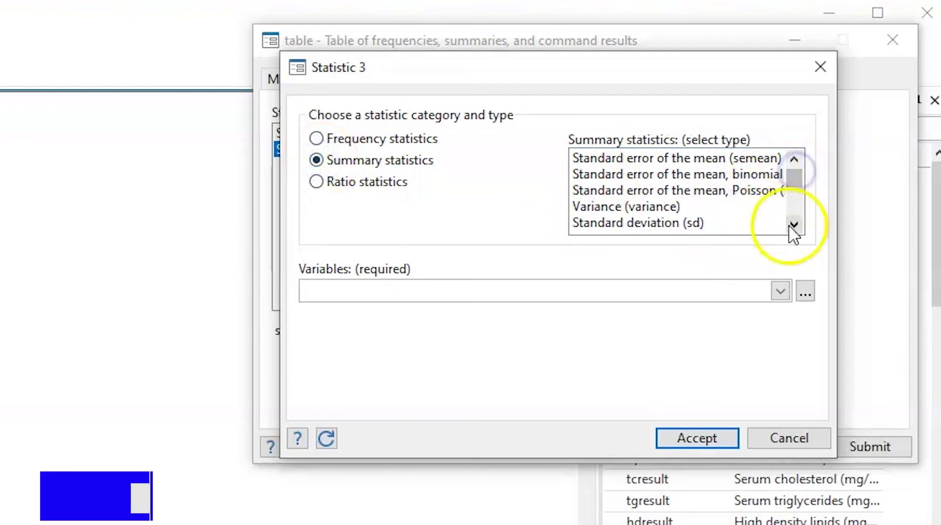
pyautogui.click(619, 227)
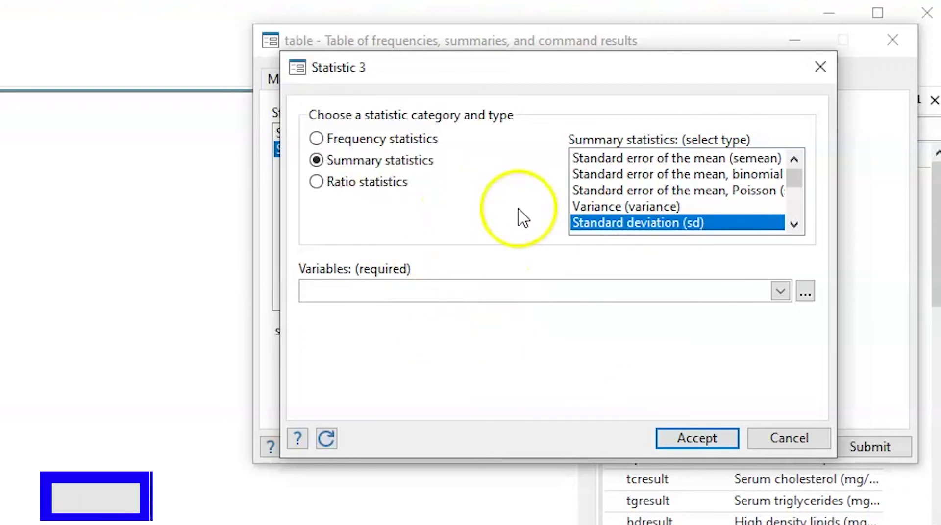
pyautogui.click(447, 293)
pyautogui.click(780, 292)
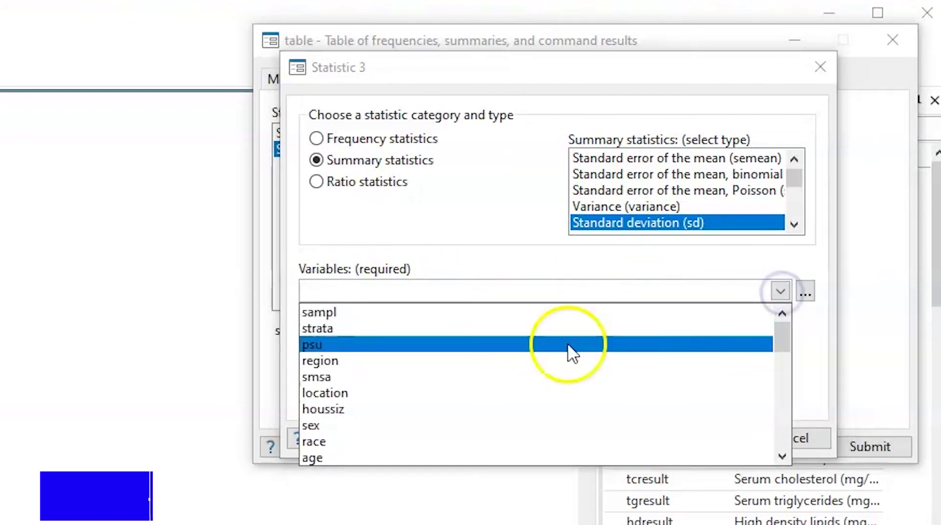
pyautogui.scroll(-1, 421, 423)
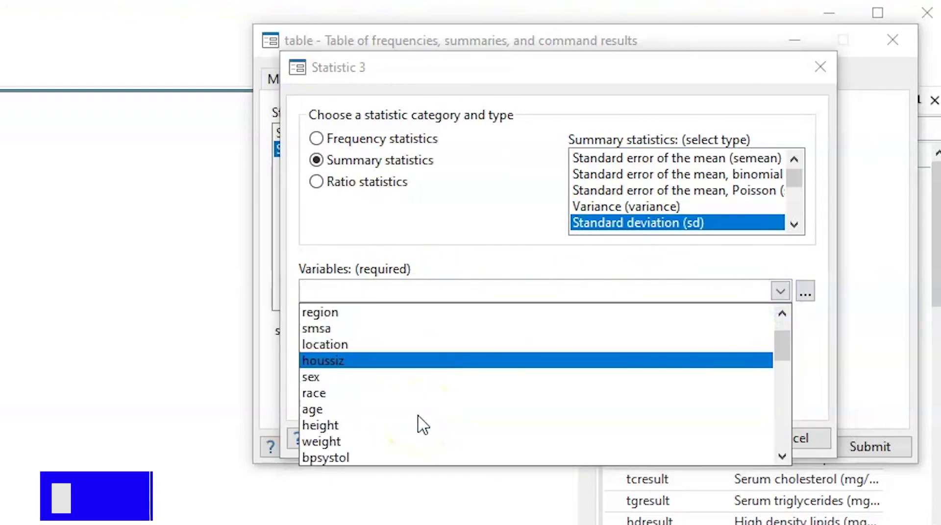
pyautogui.click(384, 405)
pyautogui.click(697, 441)
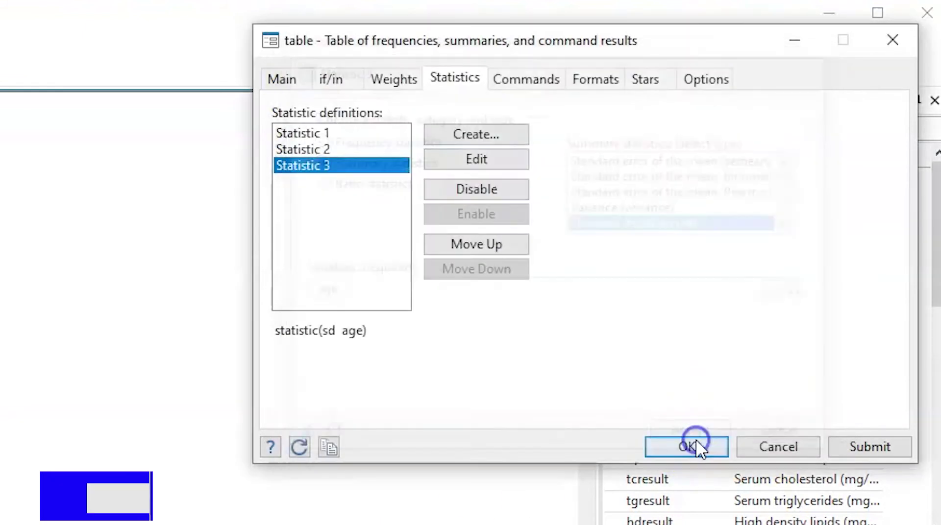
pyautogui.click(889, 446)
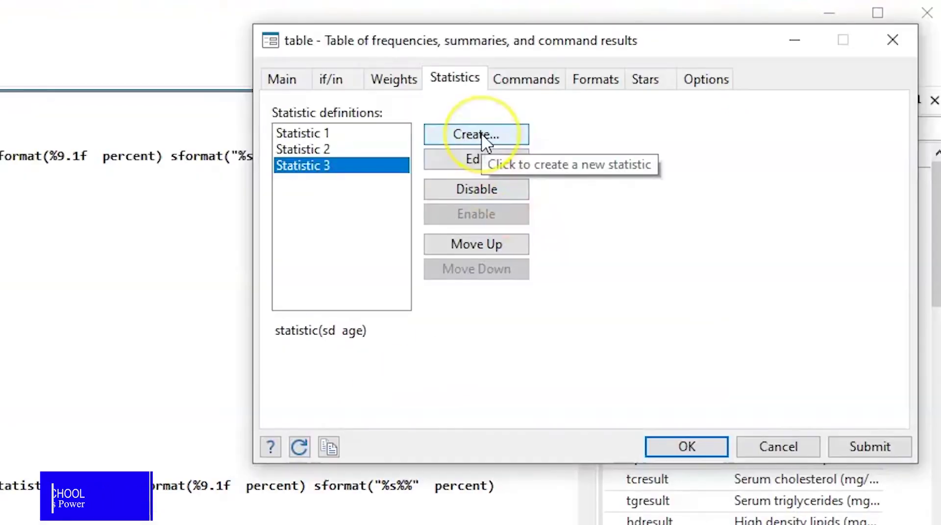
# - Add a fourth statistic of the summary category, mean of age, and submit the table
pyautogui.click(482, 135)
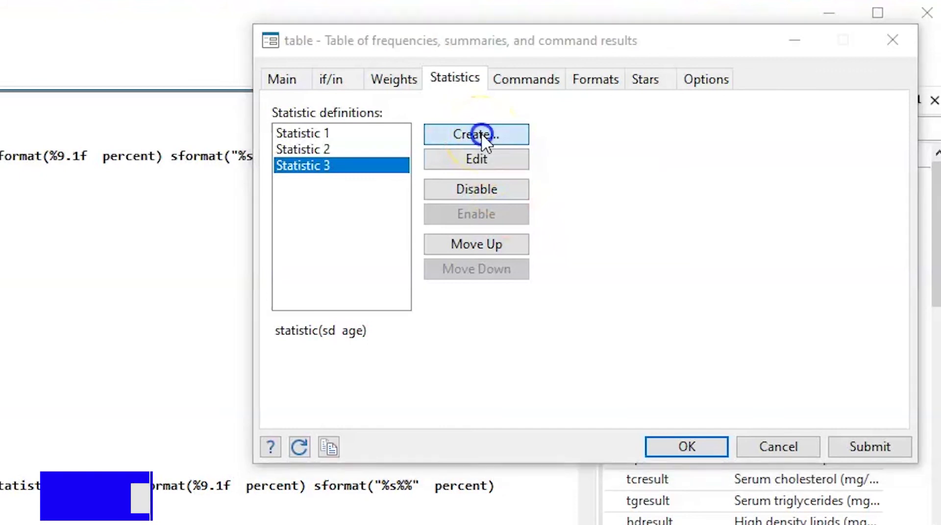
pyautogui.click(317, 160)
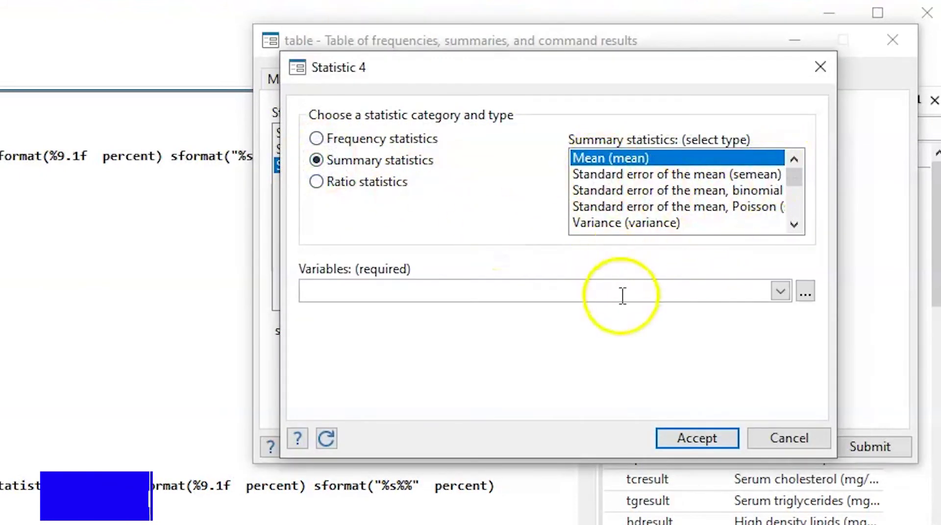
pyautogui.click(780, 291)
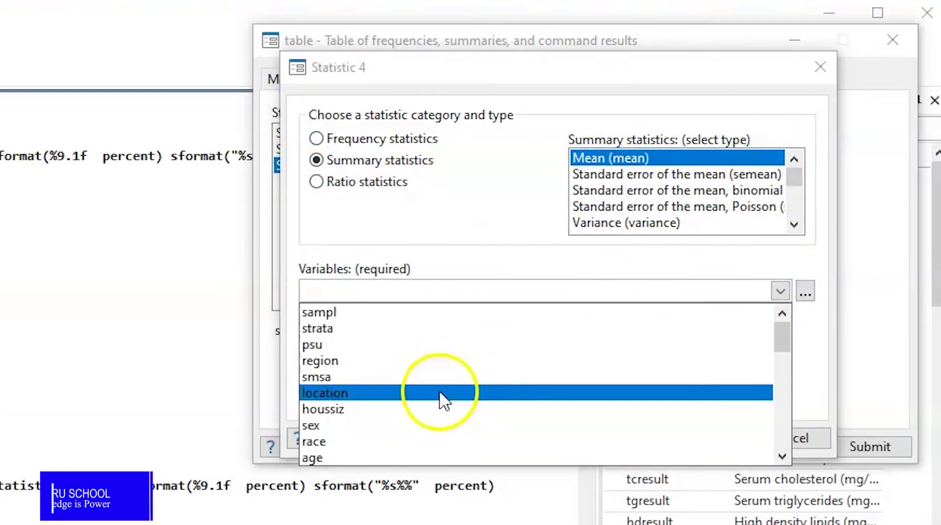
pyautogui.click(411, 458)
pyautogui.click(706, 437)
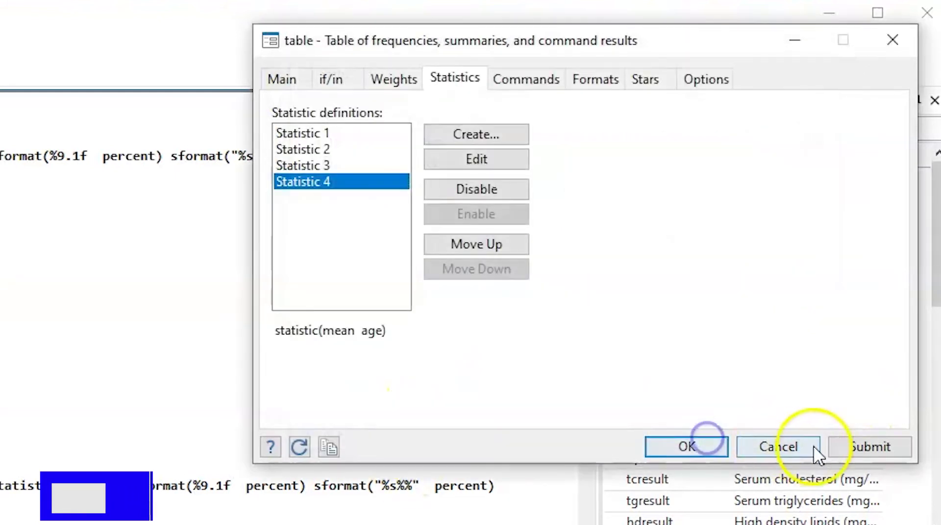
pyautogui.click(878, 446)
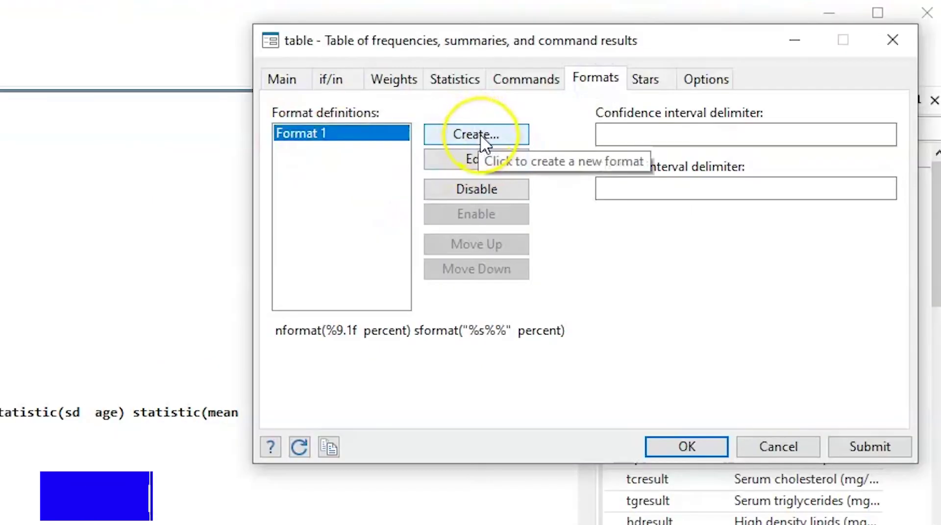
# - Create a fixed numeric format with 2 digits right of the decimal for the Mean result and submit the table
pyautogui.click(480, 137)
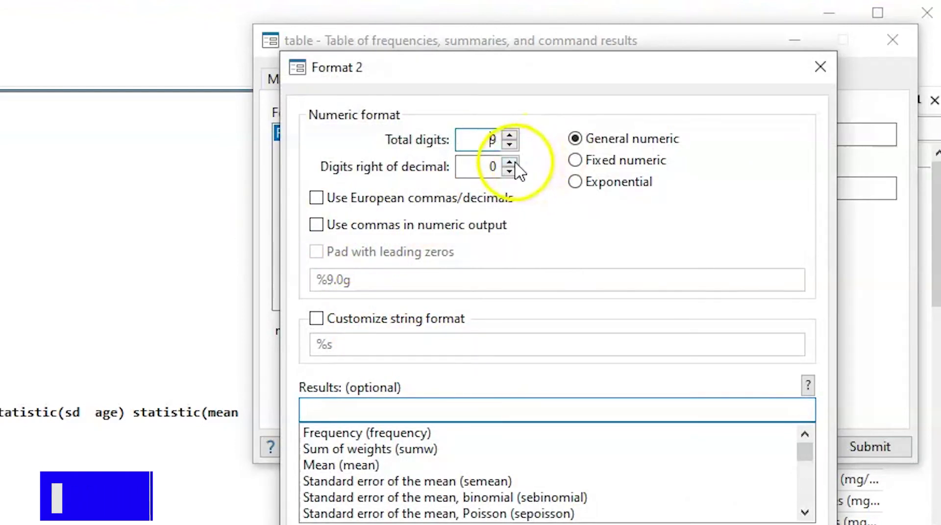
pyautogui.click(575, 161)
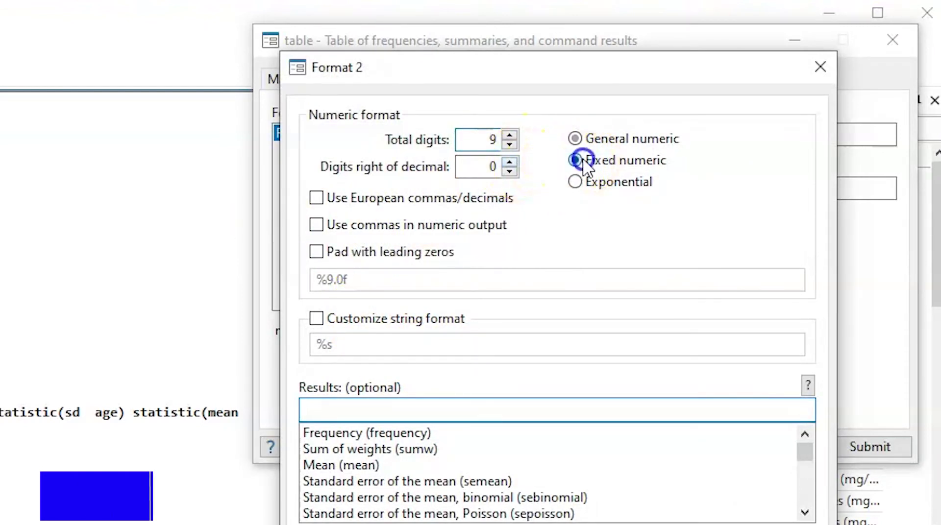
pyautogui.click(510, 163)
pyautogui.click(509, 163)
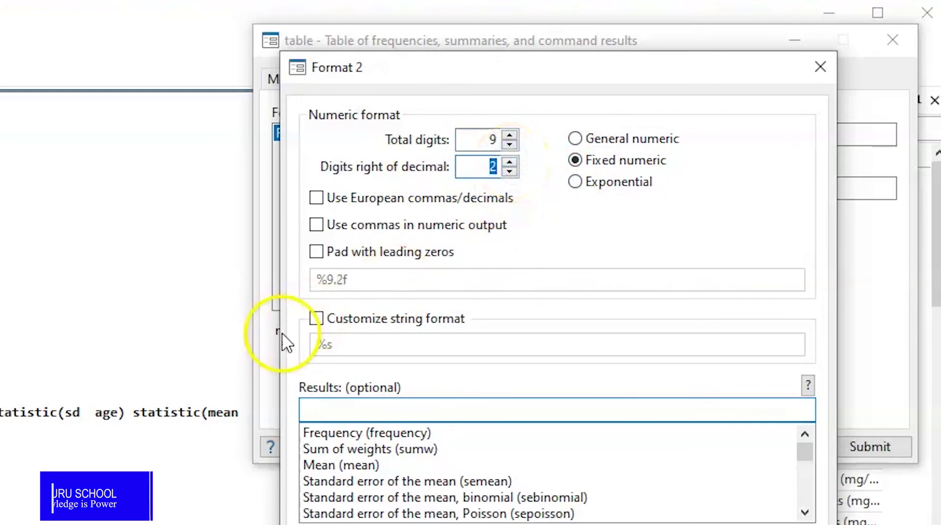
pyautogui.click(324, 465)
pyautogui.press('Return')
pyautogui.click(870, 447)
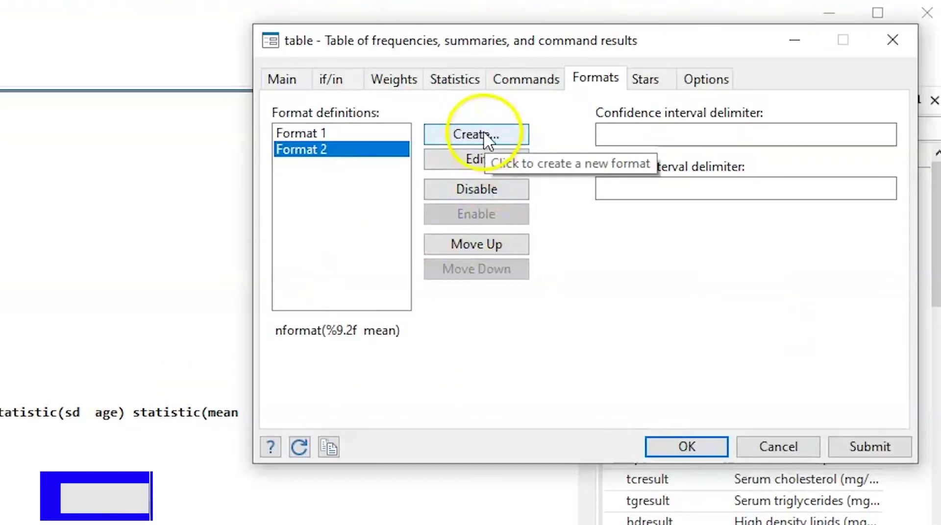
# - Create a fixed numeric format with 2 digits right of the decimal for the Standard deviation result and submit the table
pyautogui.click(483, 131)
pyautogui.click(510, 161)
pyautogui.click(510, 162)
pyautogui.click(575, 160)
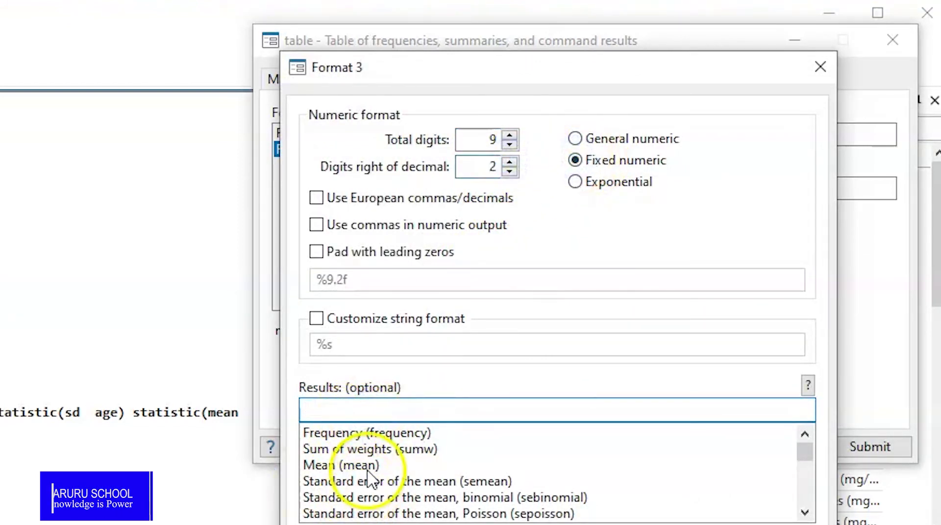
pyautogui.scroll(-3, 371, 477)
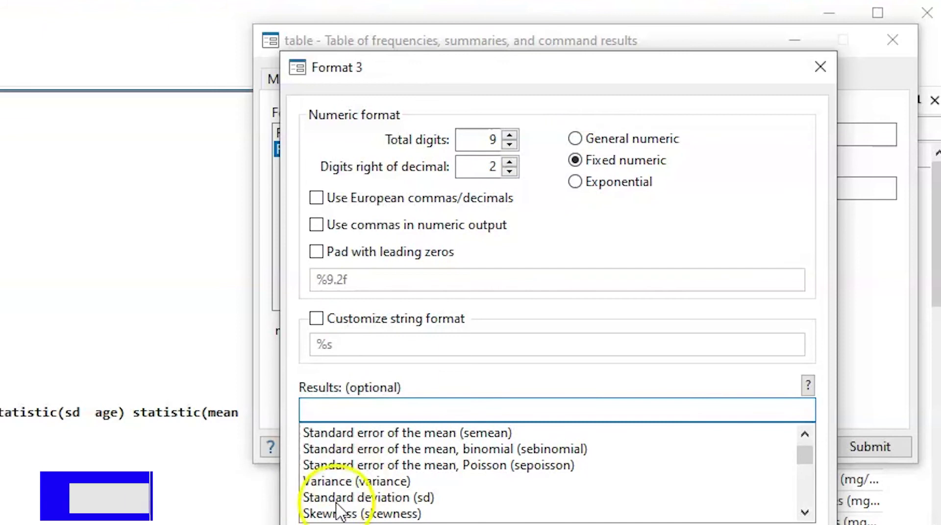
pyautogui.click(347, 498)
pyautogui.press('Return')
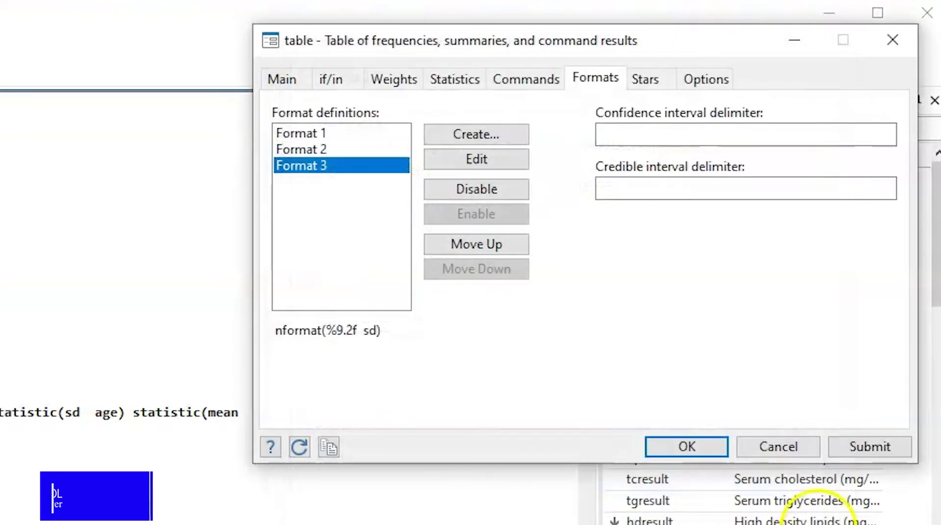
pyautogui.click(875, 448)
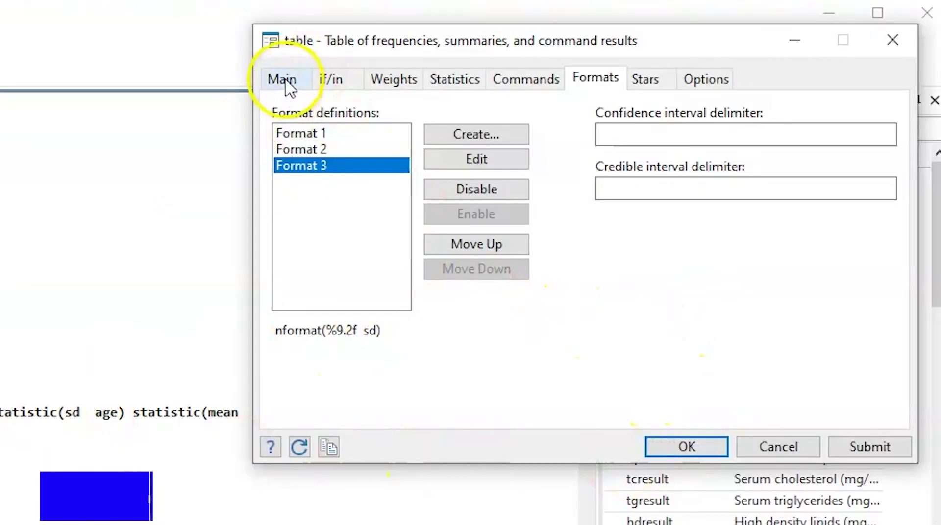
# - Open the race-by-sex table in the Tables Builder for customization and move its window aside
pyautogui.click(283, 80)
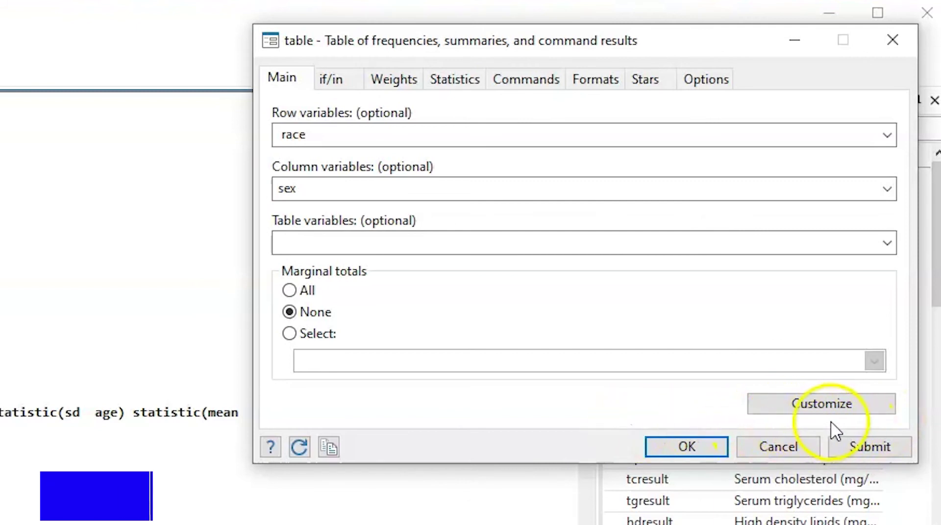
pyautogui.click(829, 410)
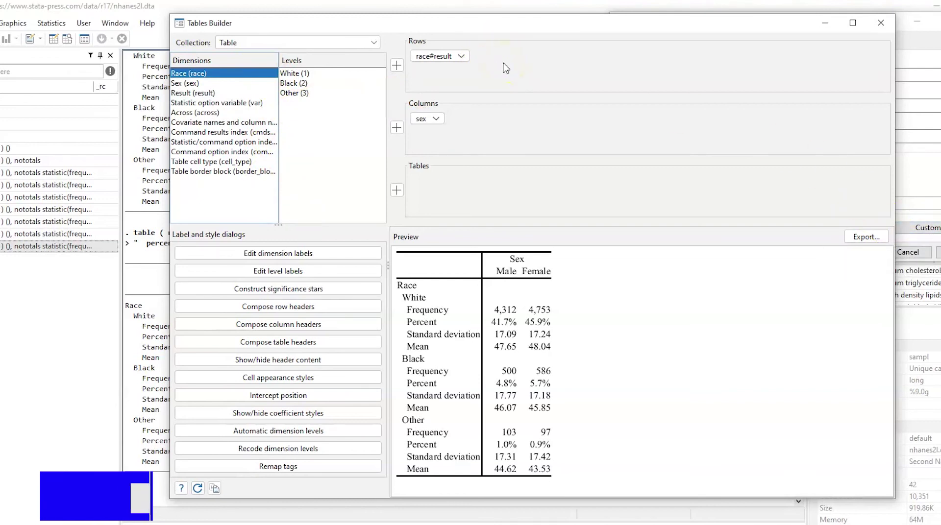
pyautogui.moveTo(448, 25); pyautogui.dragTo(598, 22)
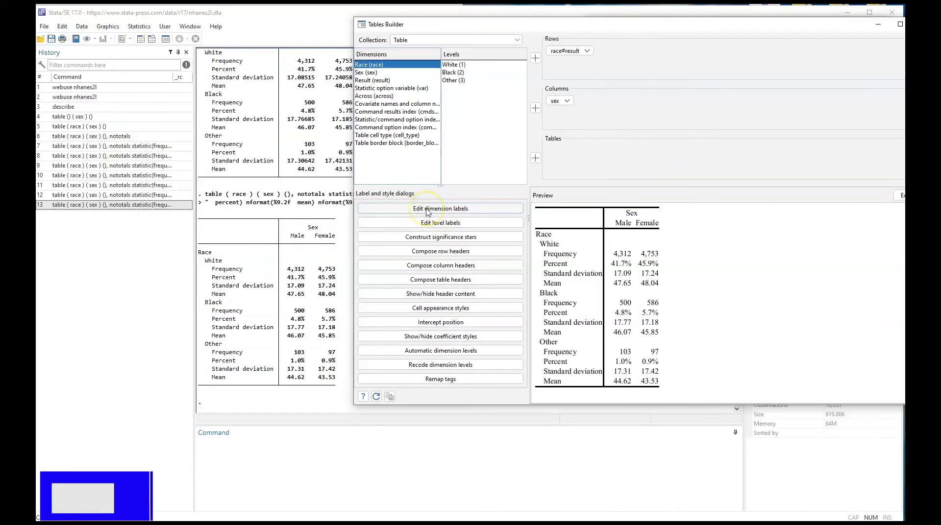
# - Change the dimension label of sex to GENDER and apply it to the table
pyautogui.click(409, 208)
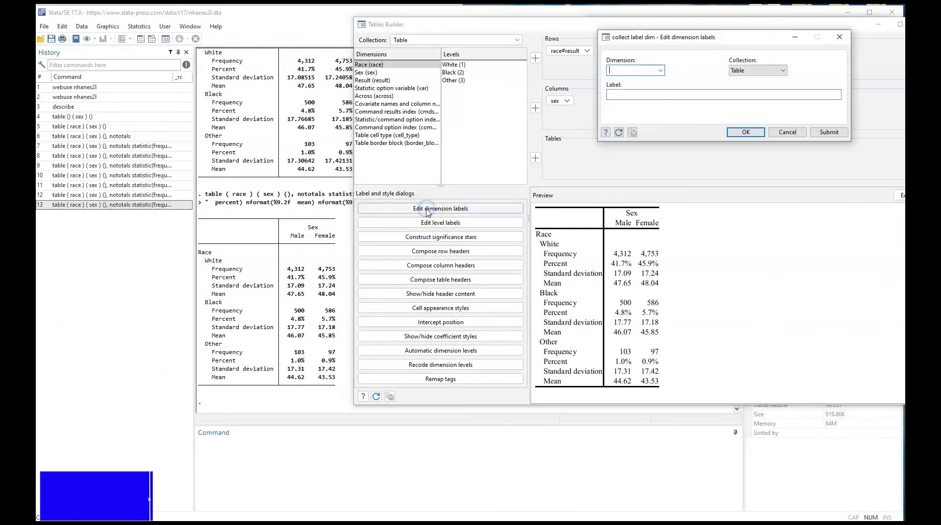
pyautogui.click(661, 70)
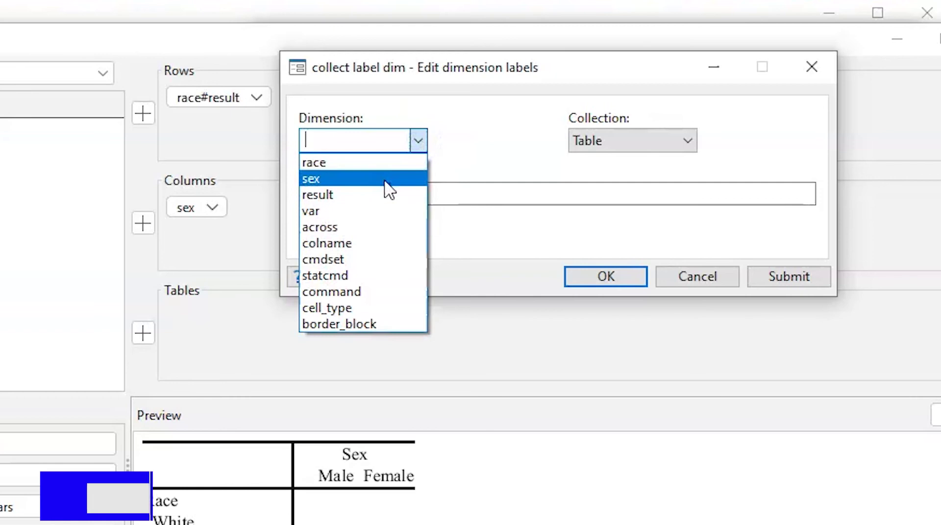
pyautogui.click(390, 189)
pyautogui.moveTo(332, 193); pyautogui.dragTo(301, 195)
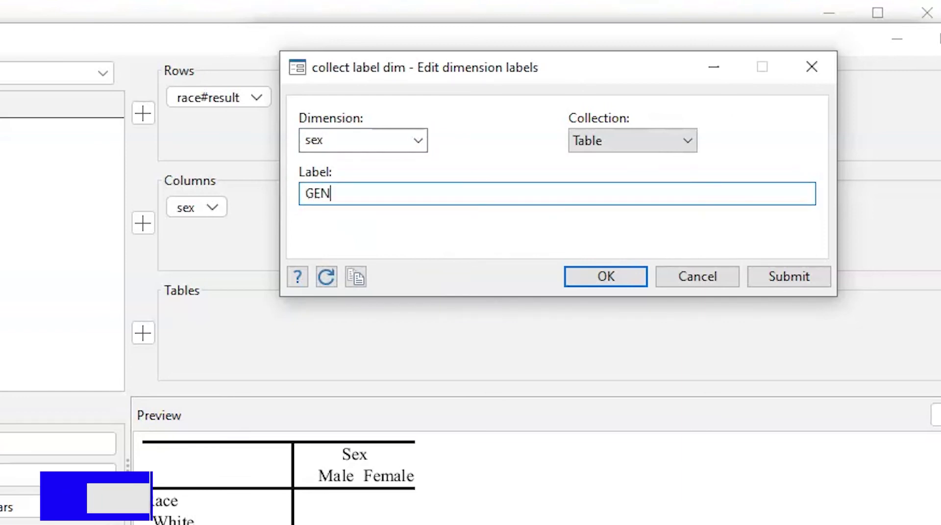
pyautogui.click(608, 278)
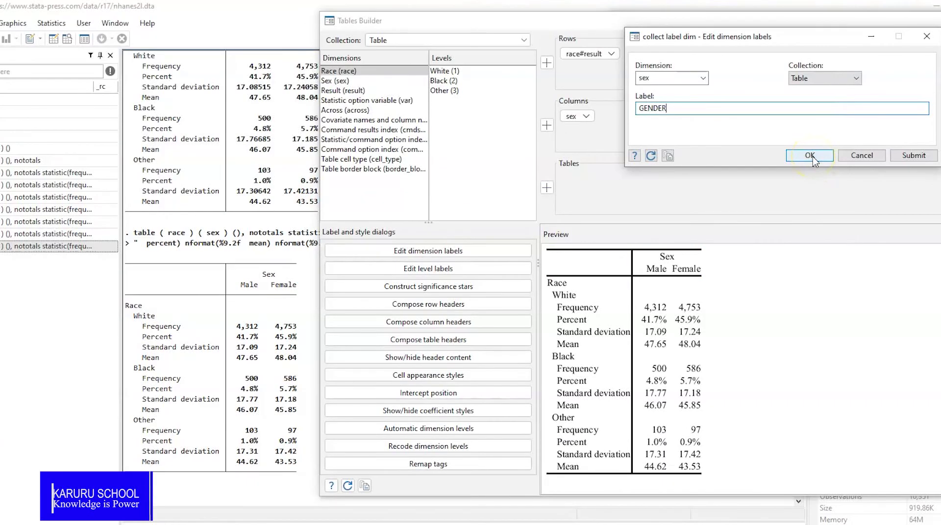
pyautogui.click(914, 155)
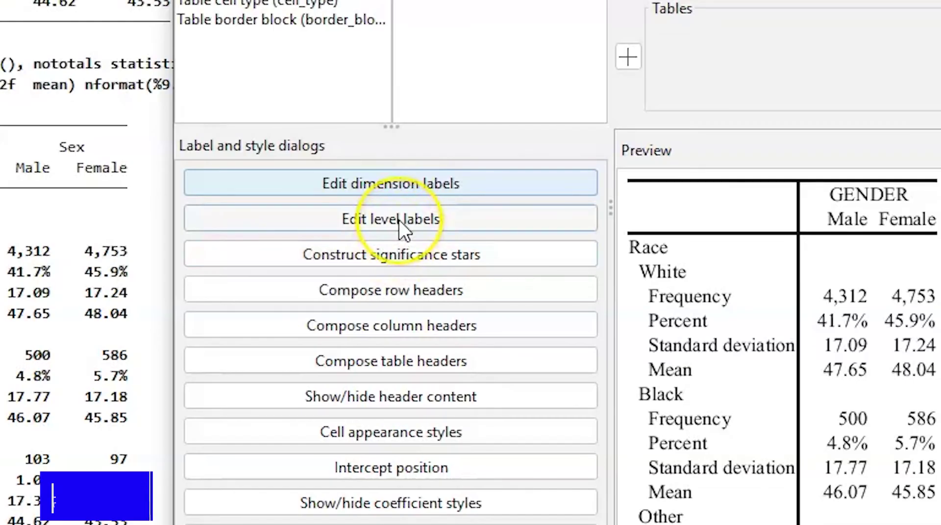
# - Set up level label editing for the result dimension with 3 level labels
pyautogui.click(399, 220)
pyautogui.click(446, 190)
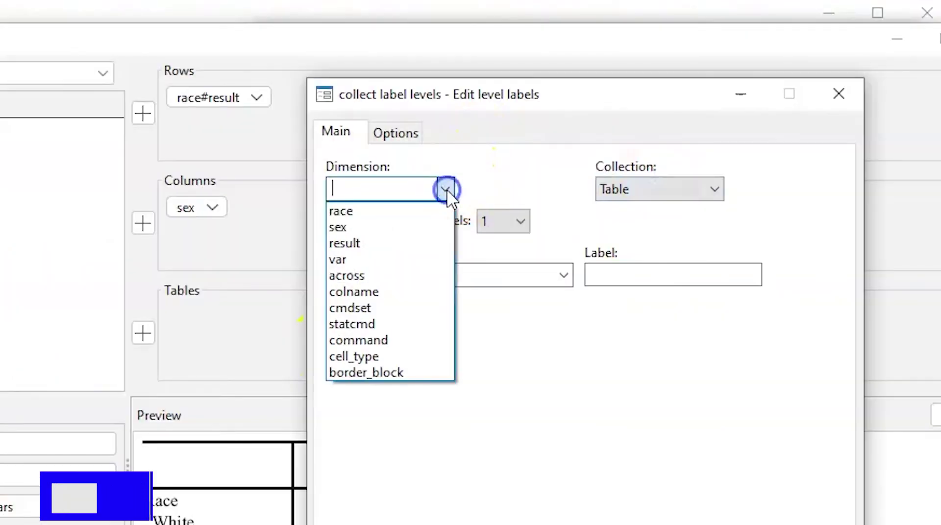
pyautogui.click(407, 244)
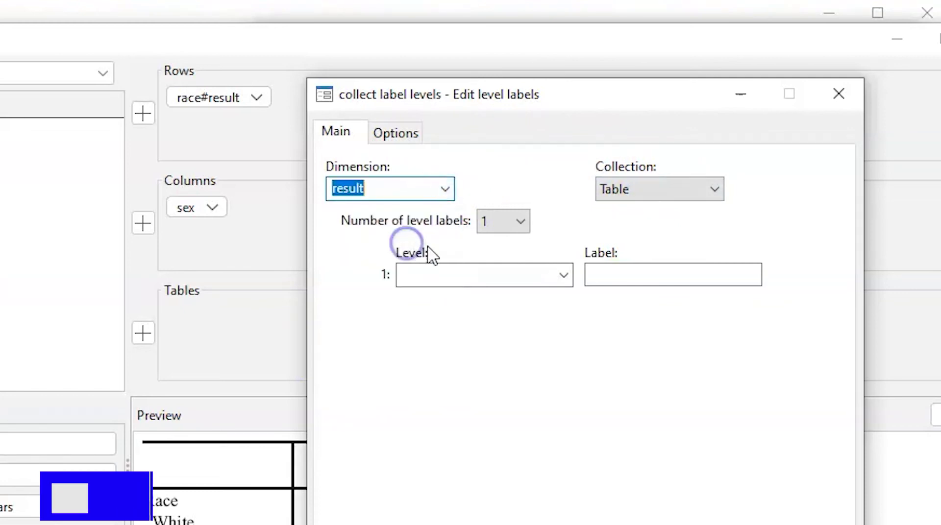
pyautogui.click(523, 220)
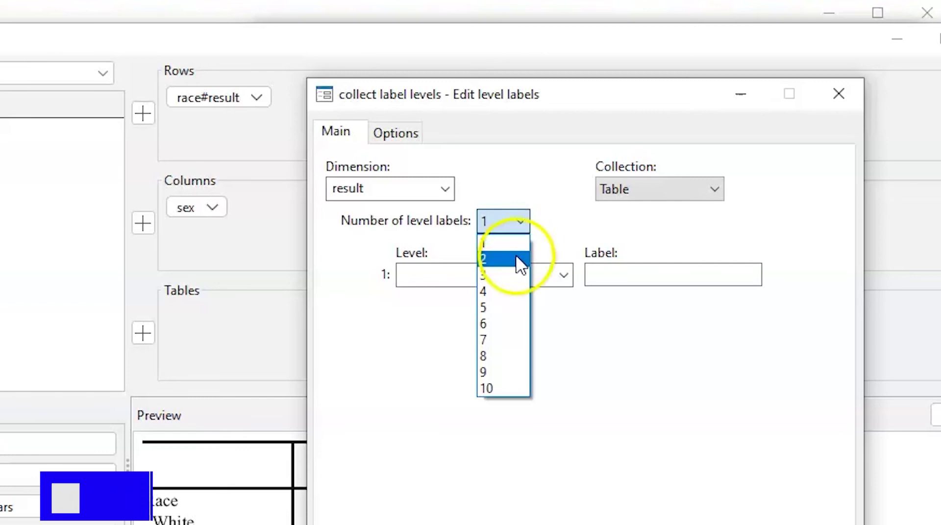
pyautogui.click(512, 277)
# - Choose mean, sd and frequency as the three levels of the result dimension whose labels are edited
pyautogui.click(564, 276)
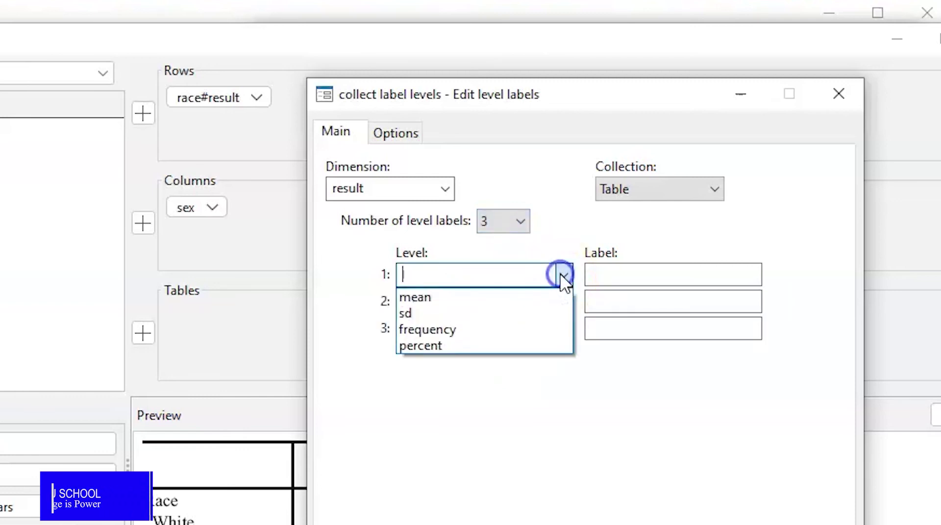
pyautogui.click(552, 297)
pyautogui.click(600, 274)
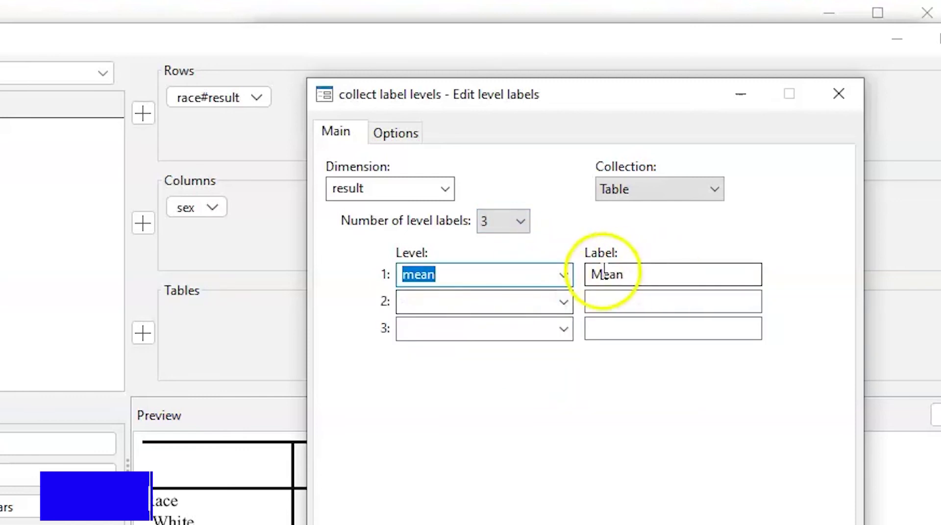
pyautogui.click(563, 302)
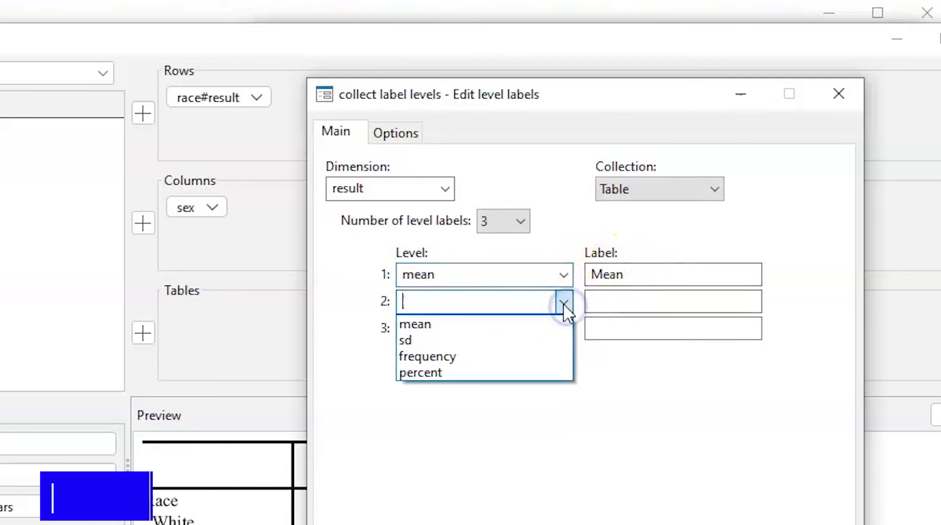
pyautogui.click(559, 342)
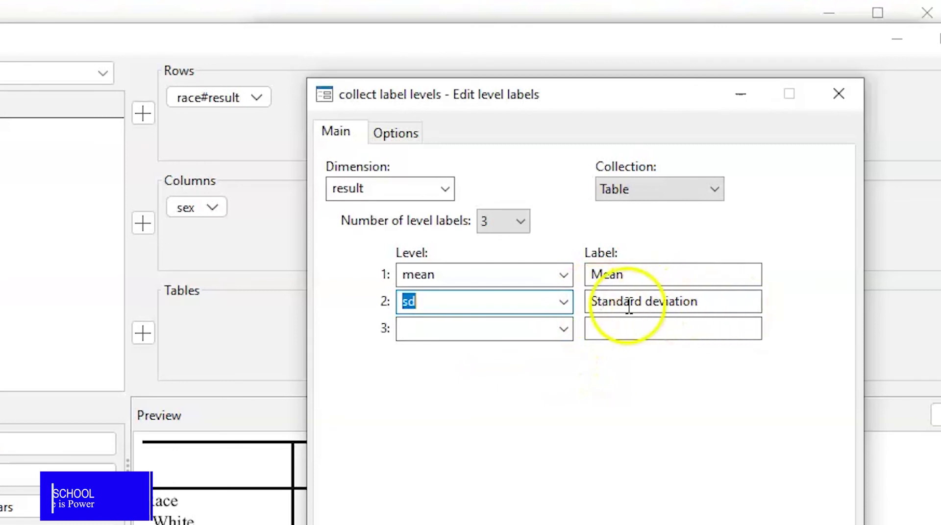
pyautogui.click(563, 329)
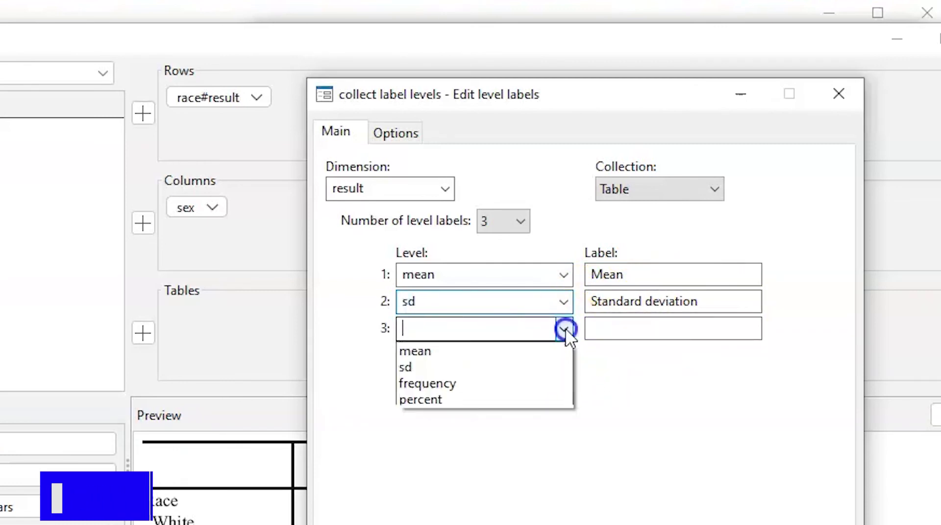
pyautogui.click(550, 385)
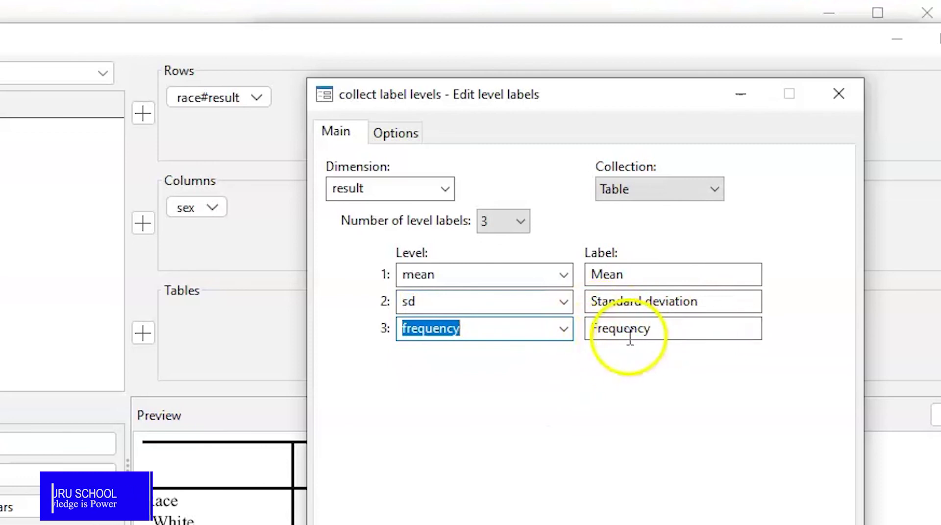
# - Relabel the mean level as Mean age, sd as SD Age and frequency as Participants, and apply the labels to the table
pyautogui.click(636, 274)
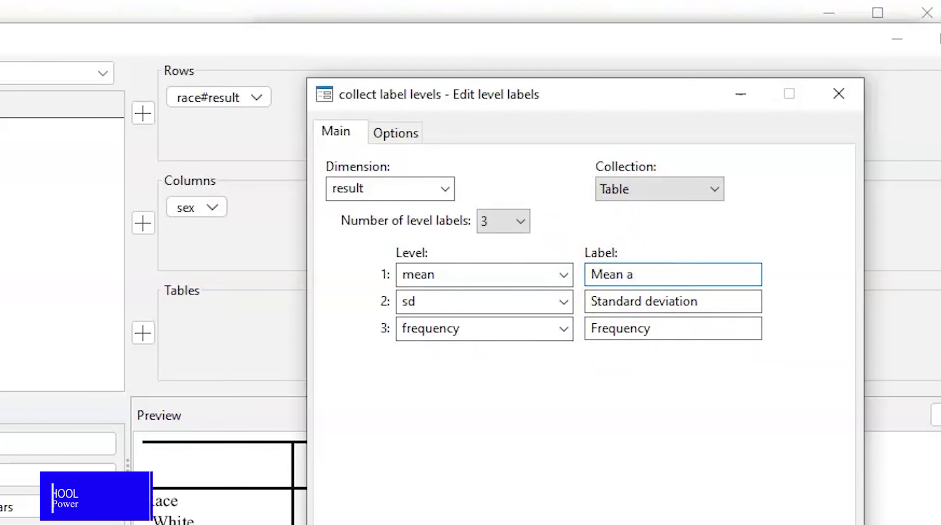
pyautogui.moveTo(706, 302); pyautogui.dragTo(619, 294)
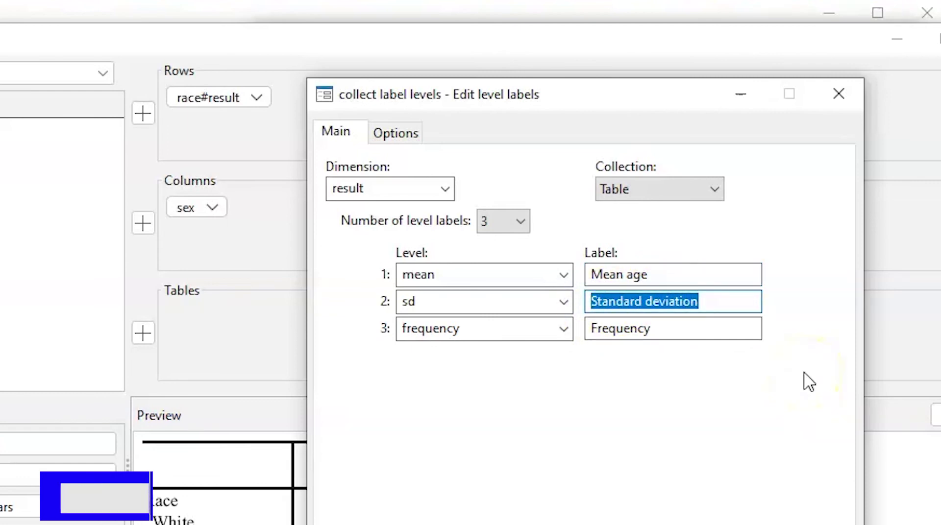
pyautogui.write('SD Age')
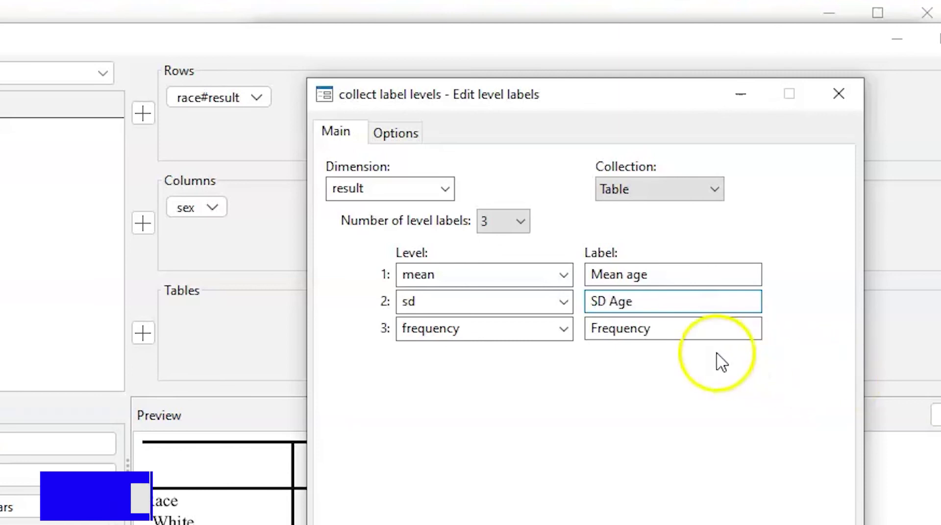
pyautogui.moveTo(668, 328); pyautogui.dragTo(590, 327)
pyautogui.write('P')
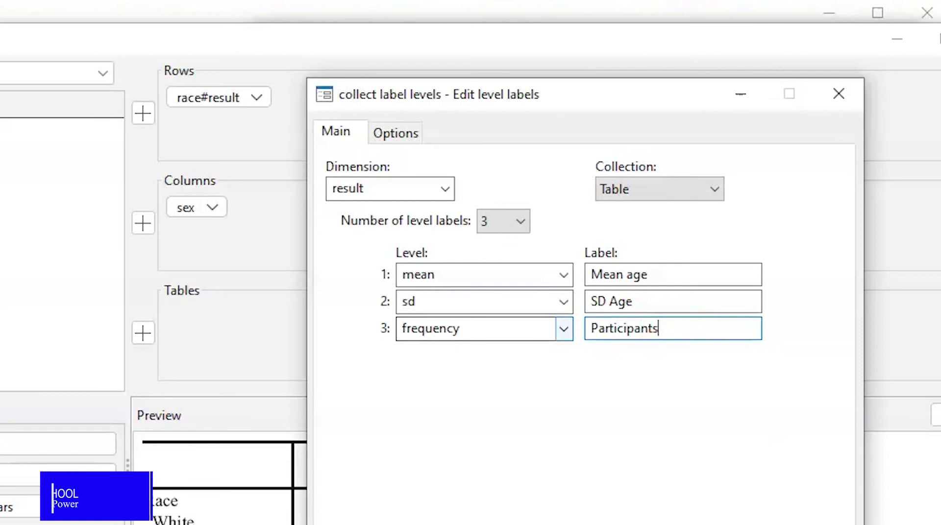
pyautogui.write('articipants')
pyautogui.click(822, 224)
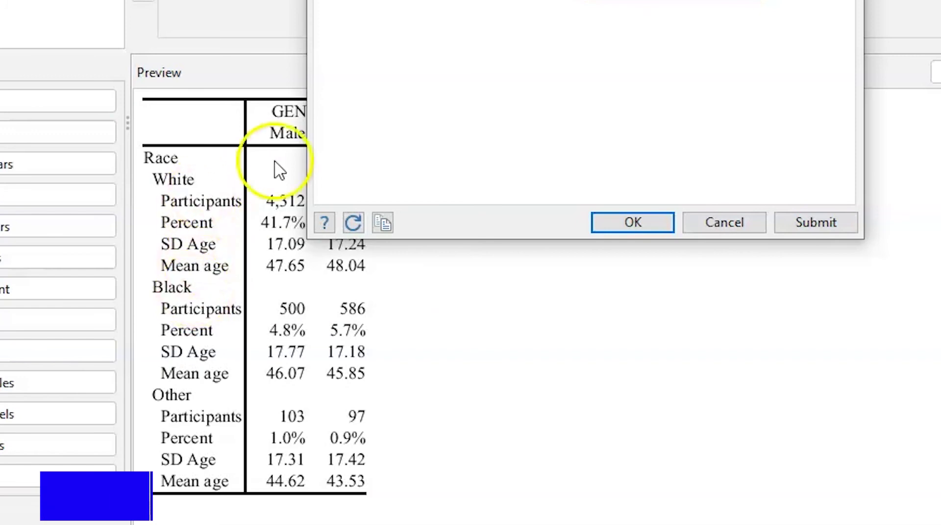
pyautogui.click(633, 222)
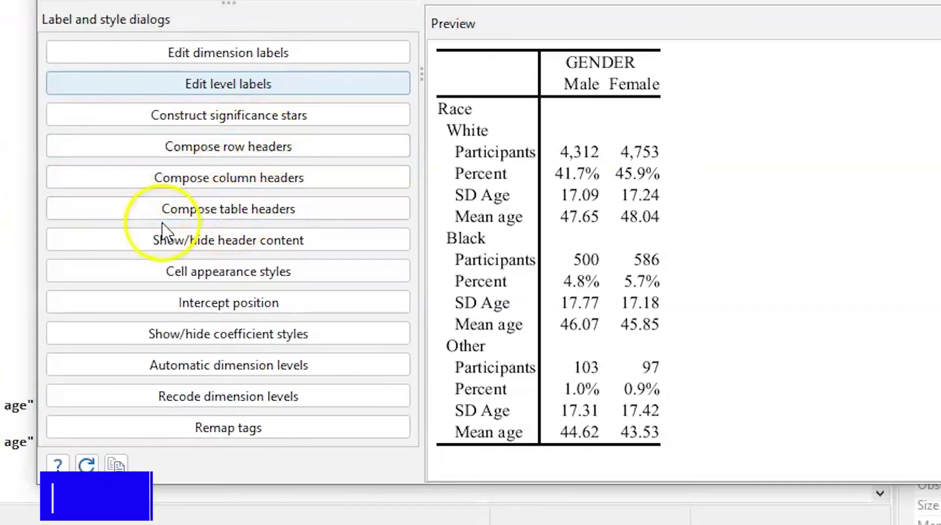
# - Set separate cell border styles for each side with the right border pattern nil, and submit the change
pyautogui.click(231, 275)
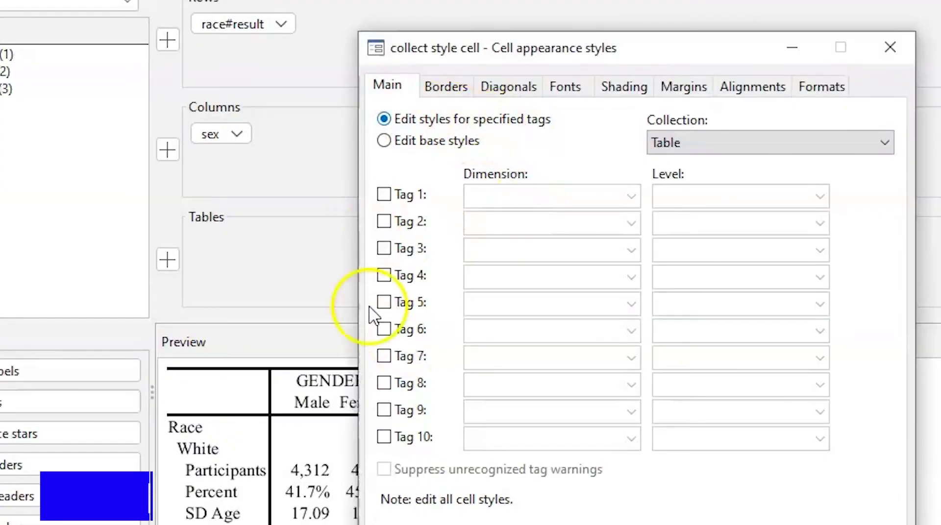
pyautogui.click(452, 96)
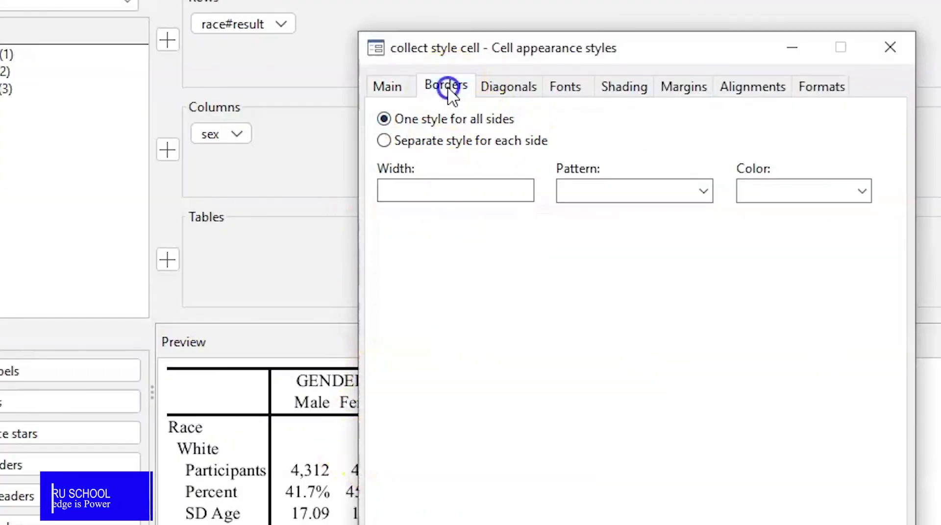
pyautogui.click(384, 141)
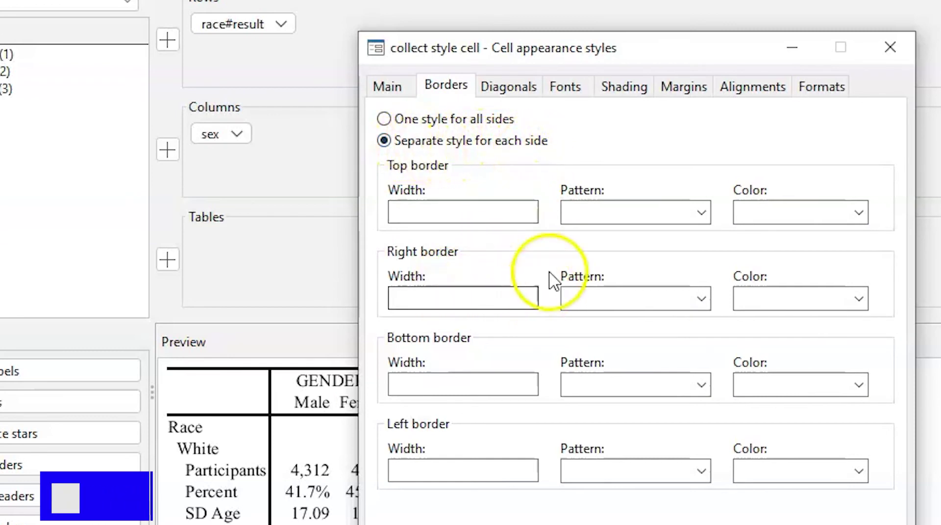
pyautogui.click(633, 296)
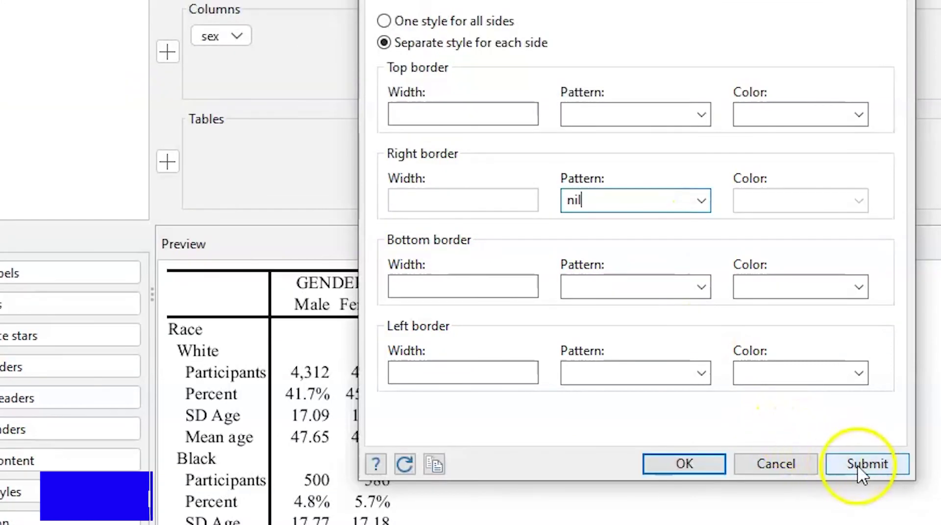
pyautogui.click(869, 464)
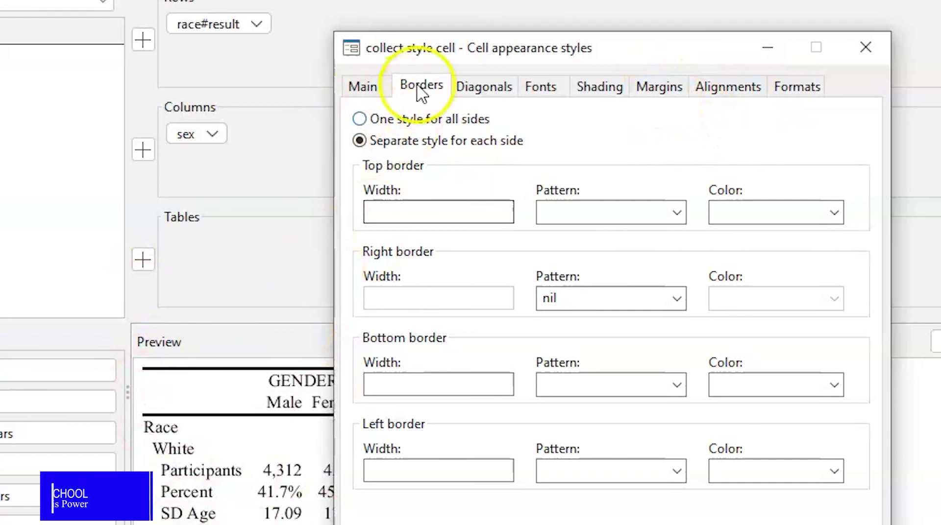
# - Set separate cell margins of 5 for the top and bottom and 15 for the right and left, and apply them
pyautogui.moveTo(463, 50); pyautogui.dragTo(509, 29)
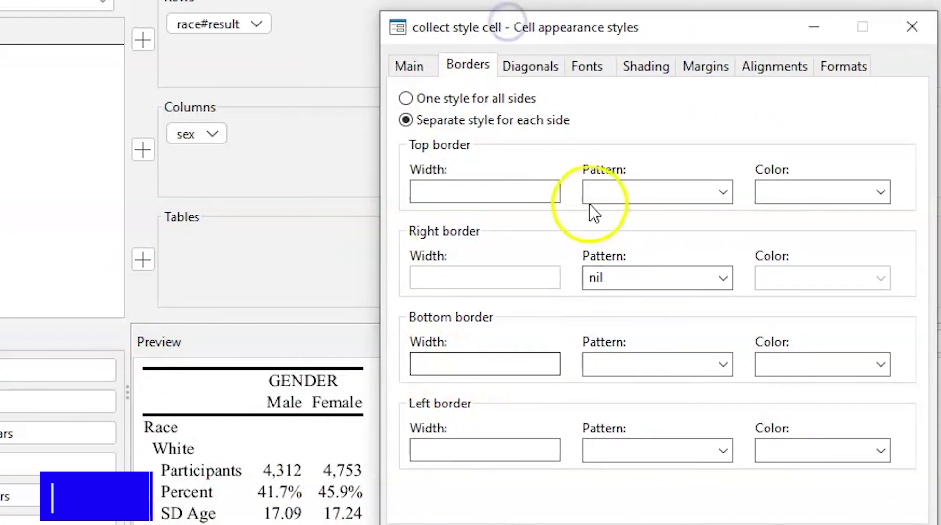
pyautogui.click(706, 68)
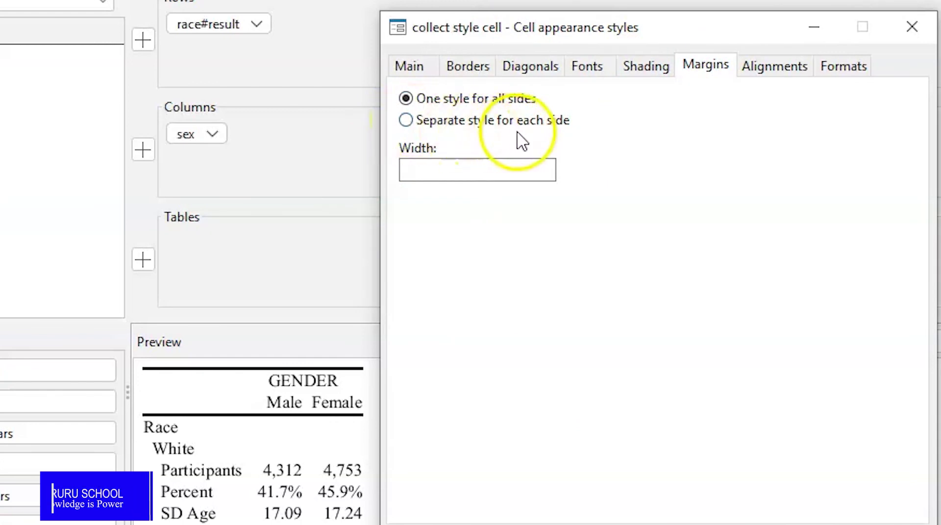
pyautogui.click(412, 124)
pyautogui.click(447, 164)
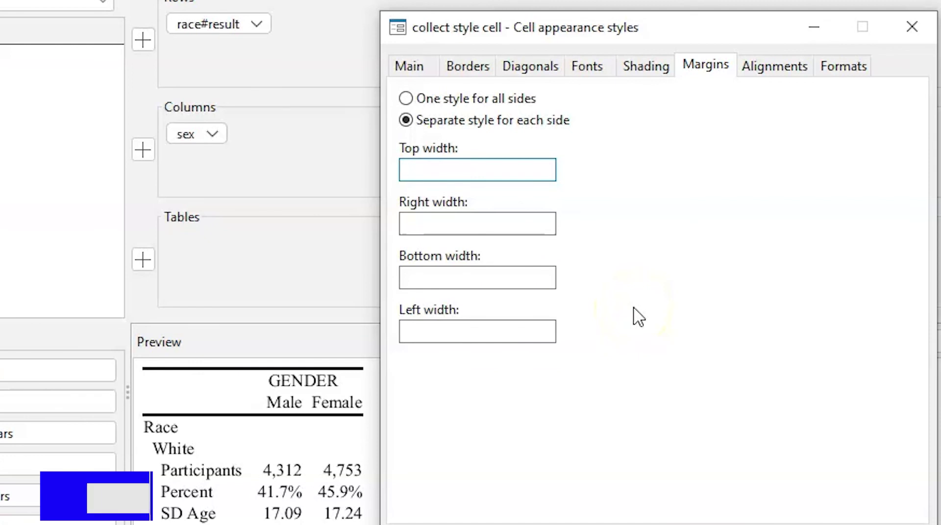
pyautogui.click(461, 222)
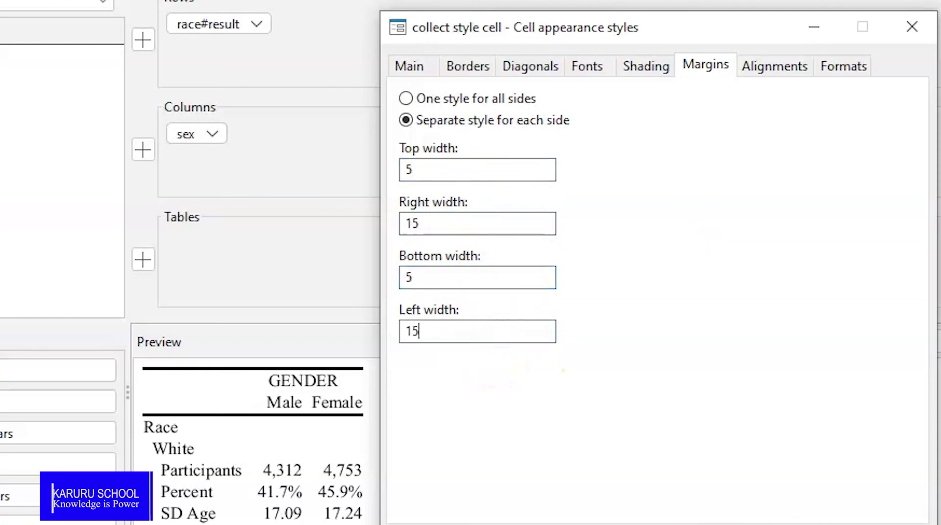
pyautogui.press('Tab')
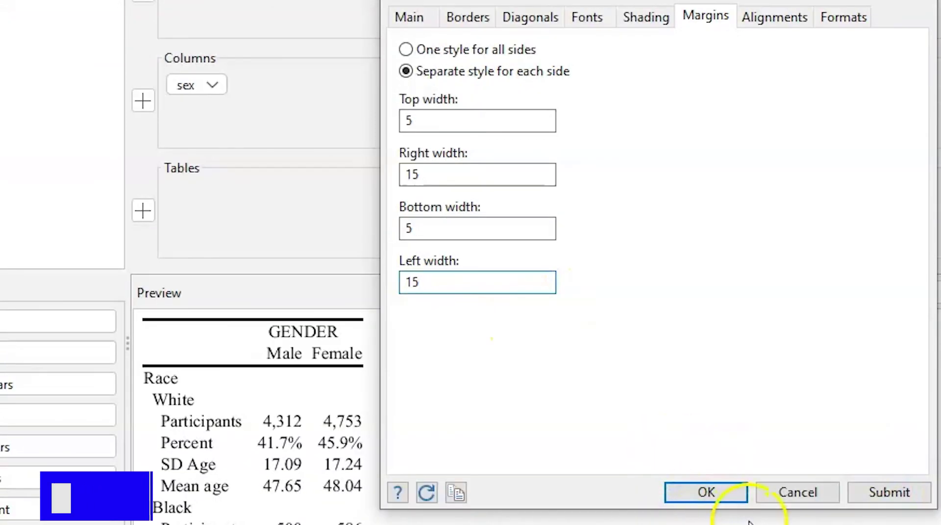
pyautogui.click(889, 493)
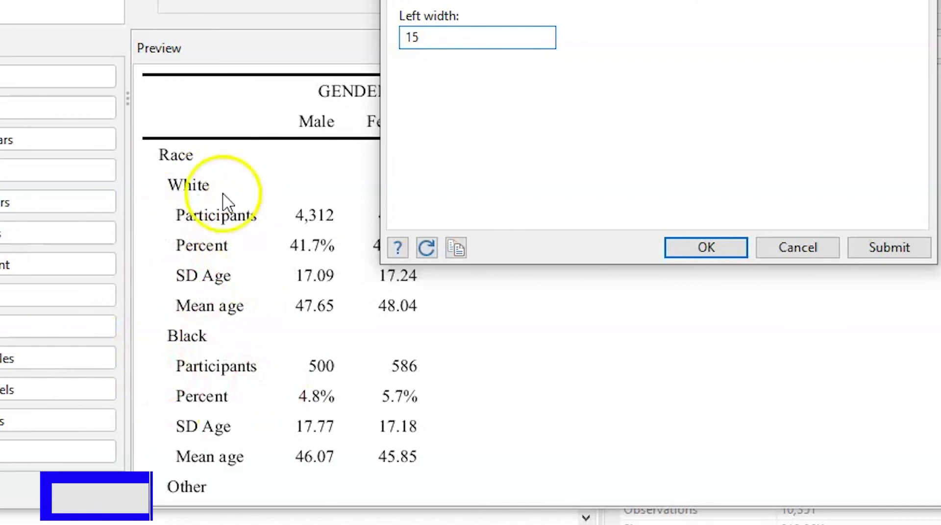
pyautogui.click(707, 246)
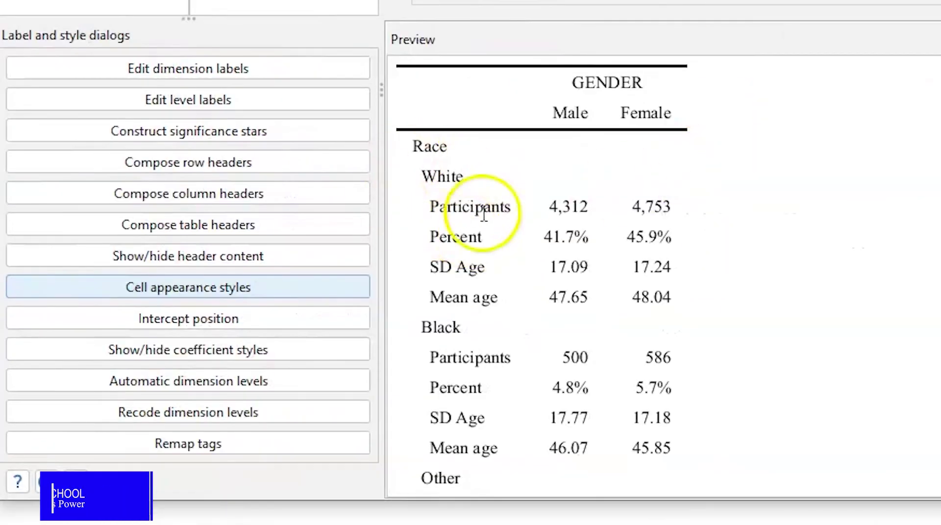
# - Set the font family of all table cells to arial in the cell appearance styles and submit it
pyautogui.click(163, 294)
pyautogui.click(162, 294)
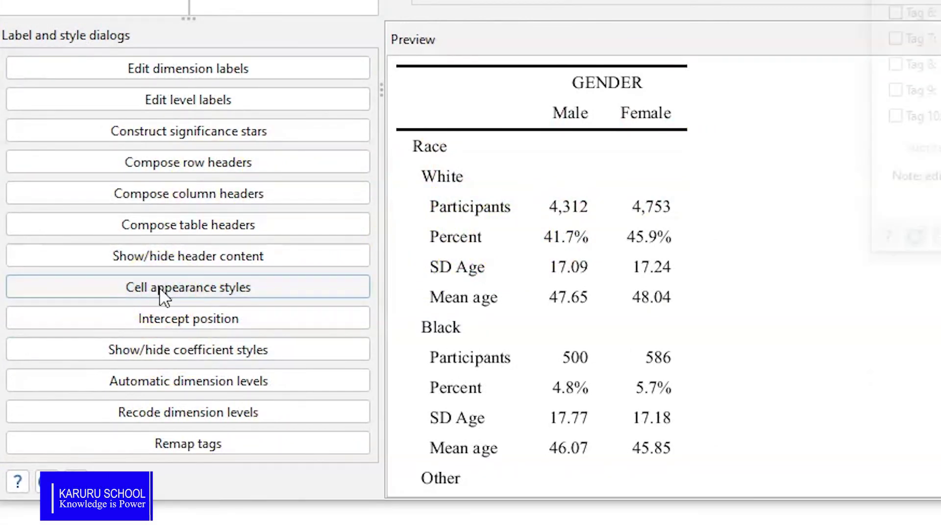
pyautogui.moveTo(739, 107); pyautogui.dragTo(575, 72)
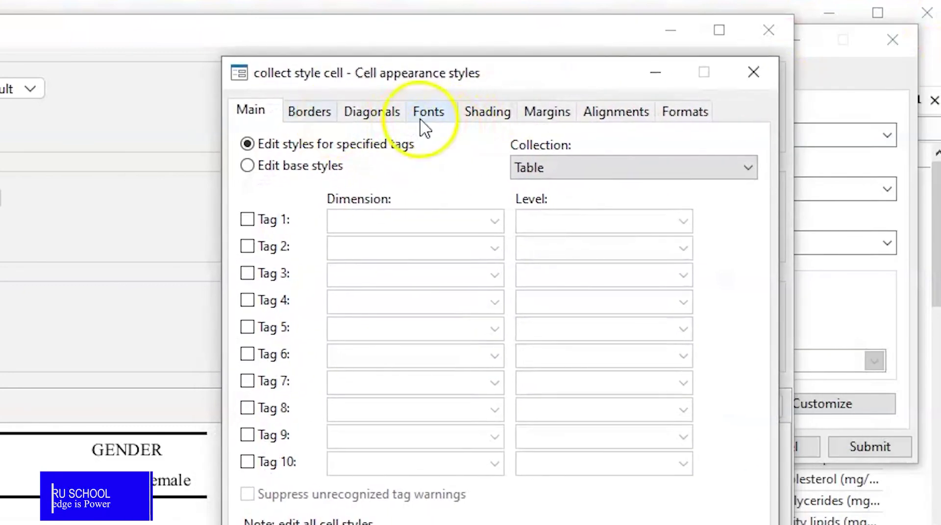
pyautogui.click(430, 115)
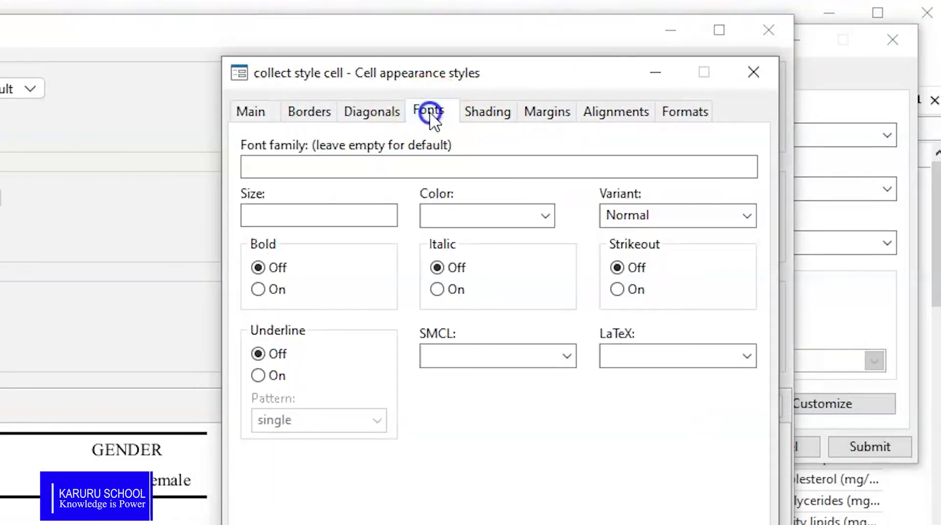
pyautogui.click(263, 168)
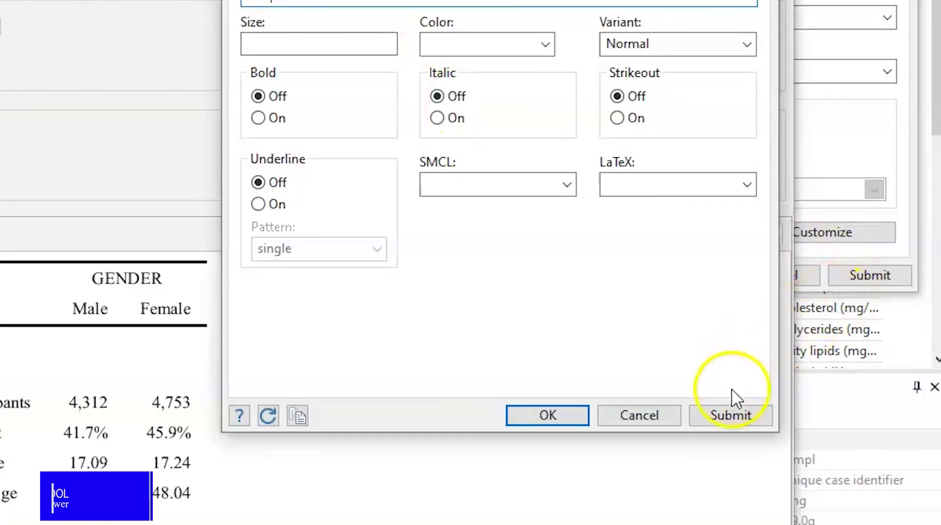
pyautogui.click(746, 416)
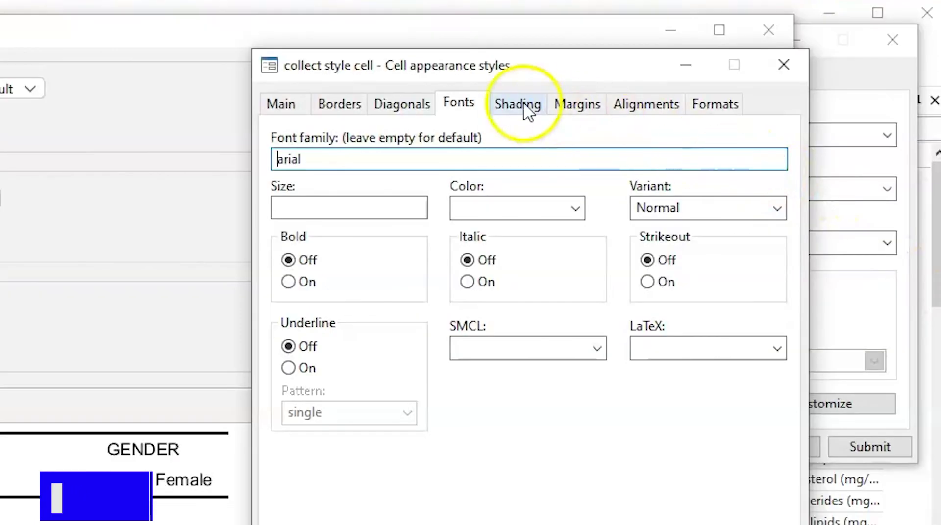
# - Enable the first two tags for the cell styles and set Tag 1 to the Result dimension with level Mean age (mean)
pyautogui.click(522, 104)
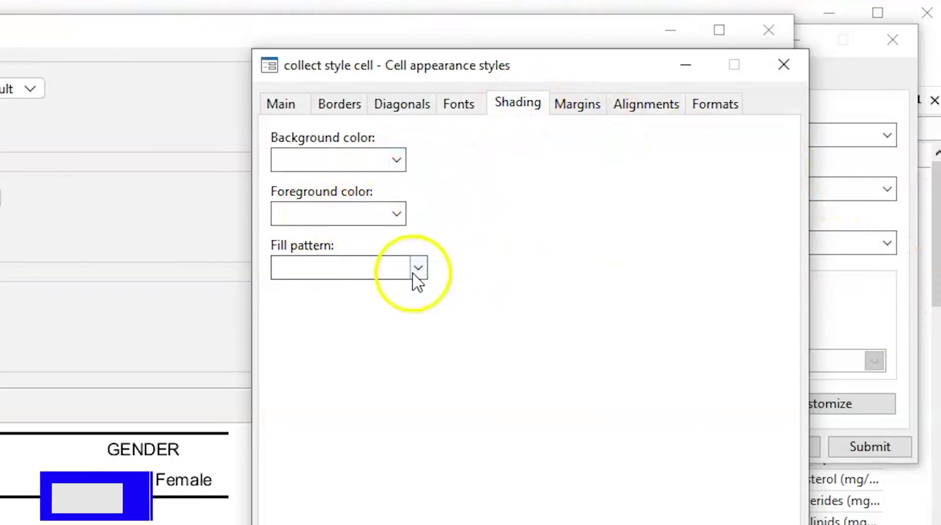
pyautogui.click(281, 104)
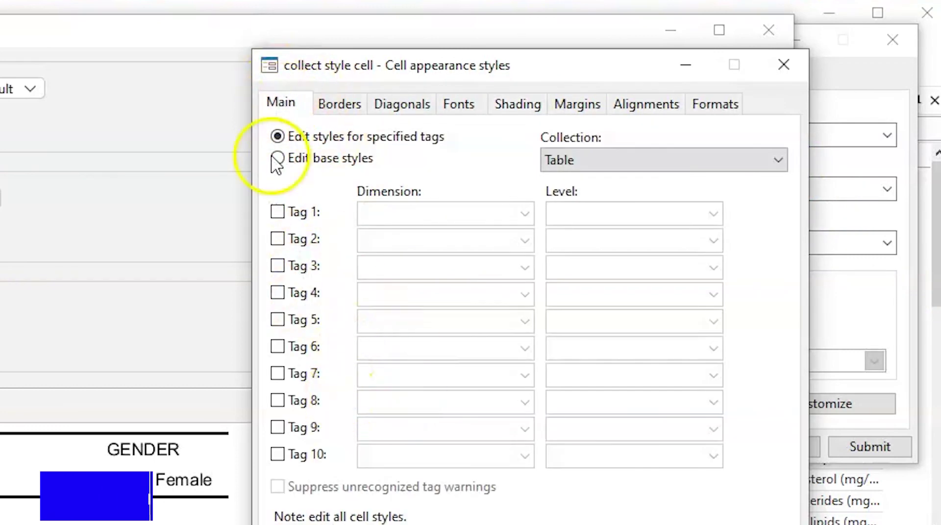
pyautogui.click(277, 213)
pyautogui.click(277, 238)
pyautogui.click(527, 214)
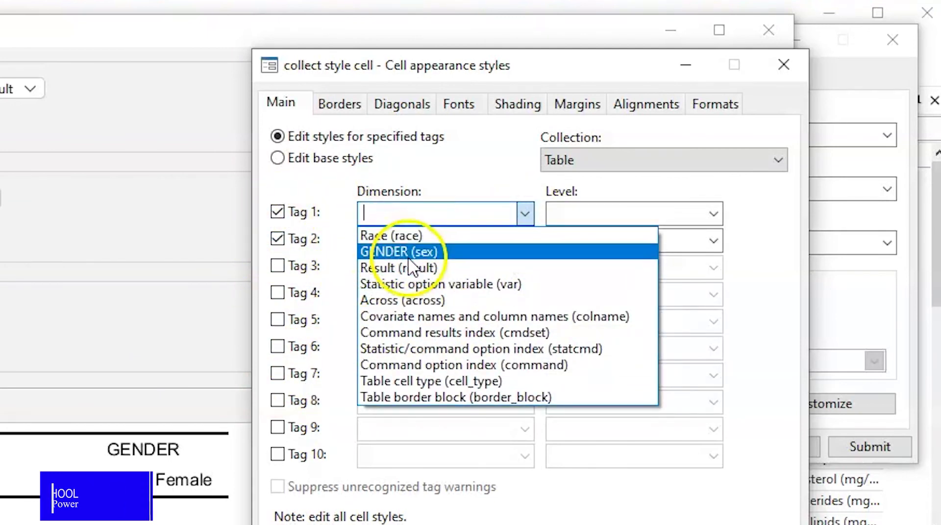
pyautogui.click(413, 268)
pyautogui.click(716, 214)
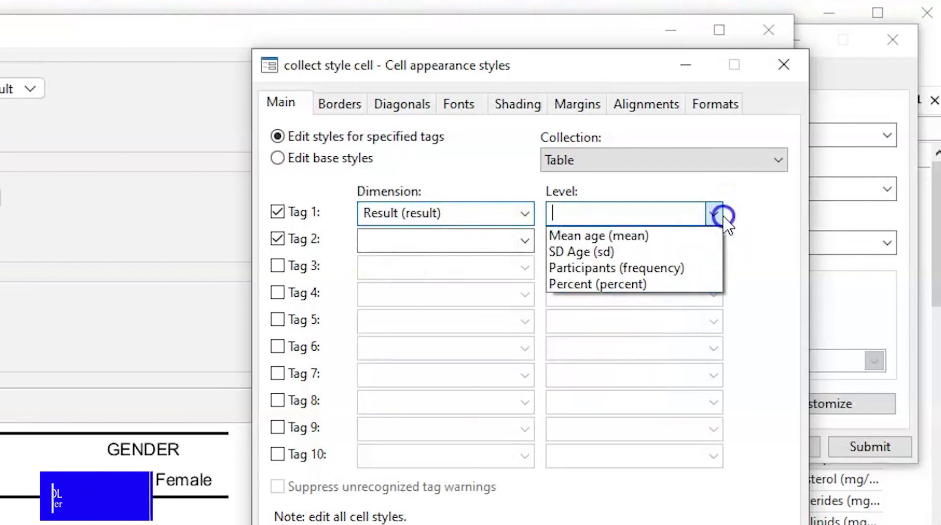
pyautogui.click(622, 237)
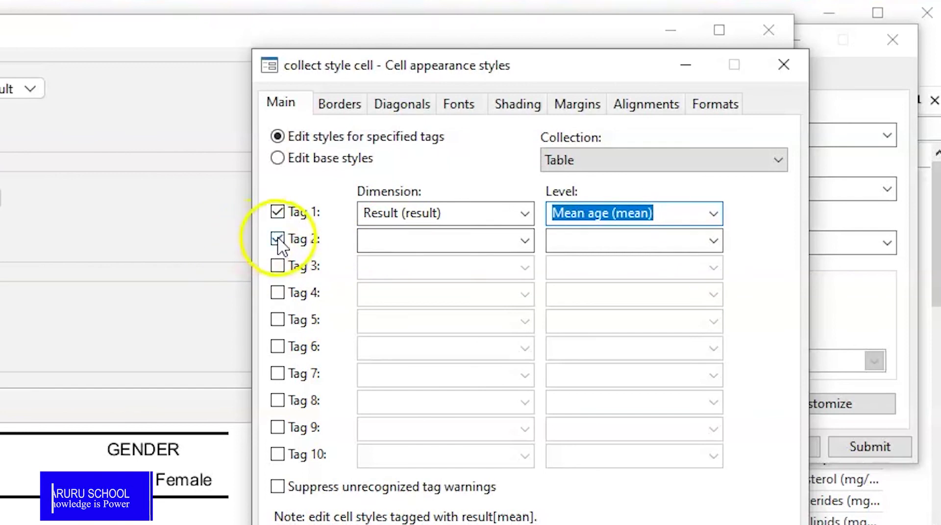
# - Set Tag 2 to the Result dimension with level SD Age (sd)
pyautogui.click(528, 241)
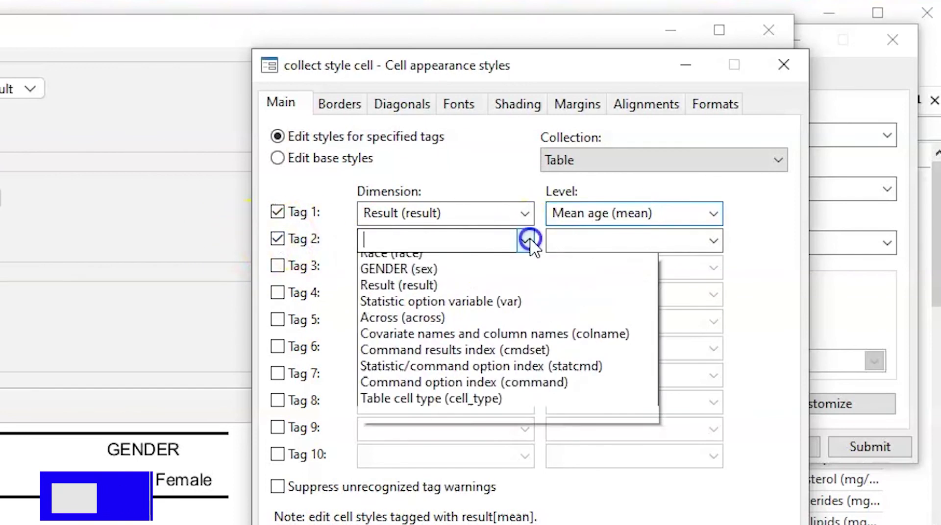
pyautogui.click(458, 294)
pyautogui.click(713, 240)
pyautogui.click(622, 309)
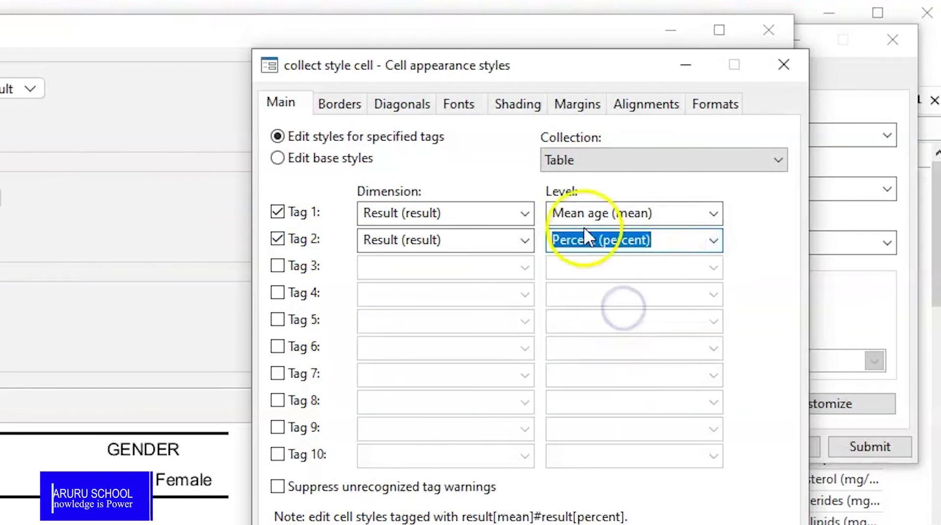
pyautogui.click(715, 241)
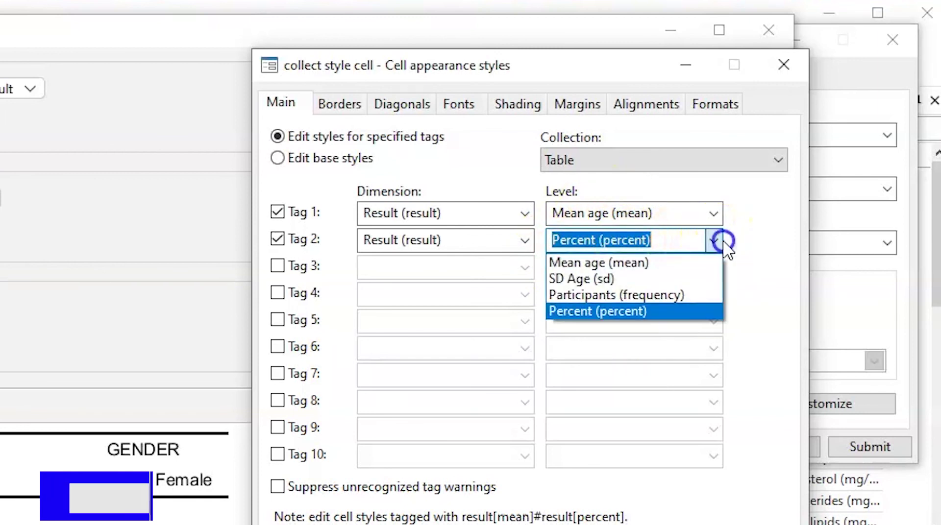
pyautogui.click(656, 275)
# - Give the tagged mean and SD cells a Light gray background color, apply it and close the cell appearance styles
pyautogui.click(515, 104)
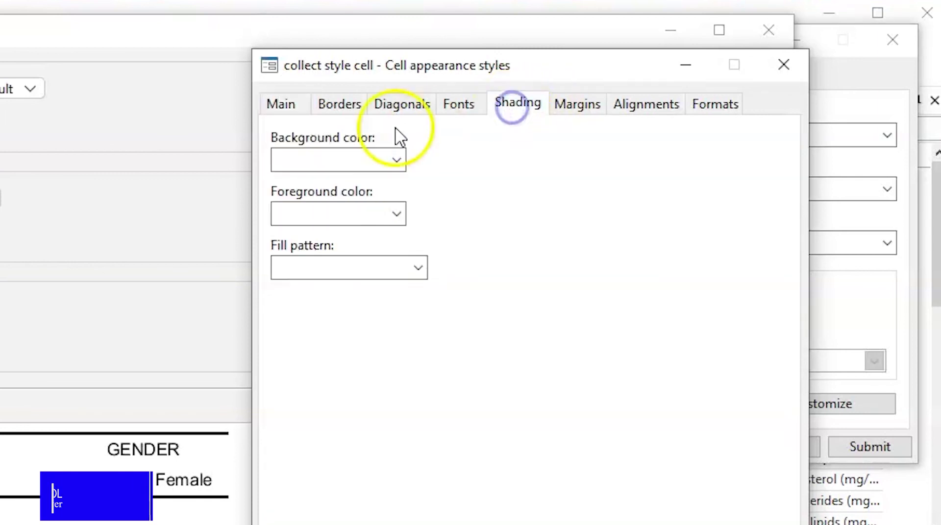
pyautogui.click(398, 160)
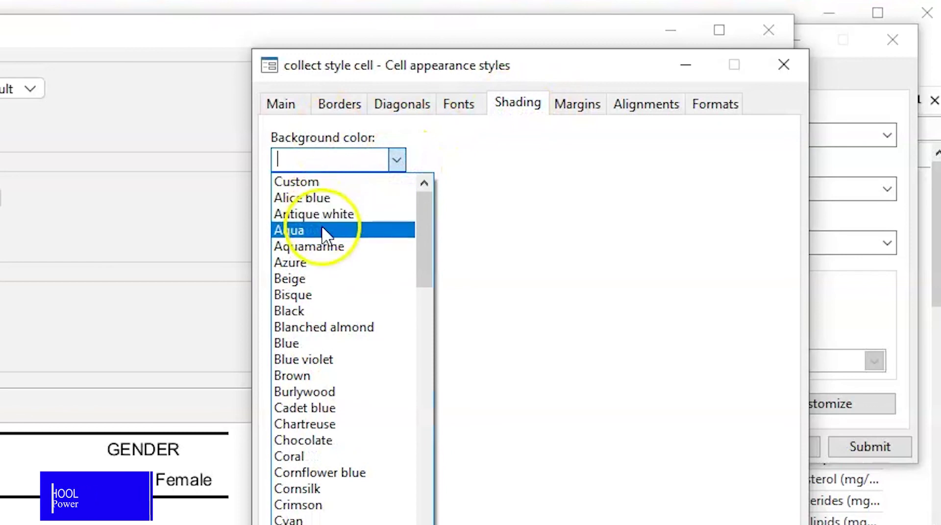
pyautogui.write('li')
pyautogui.click(304, 246)
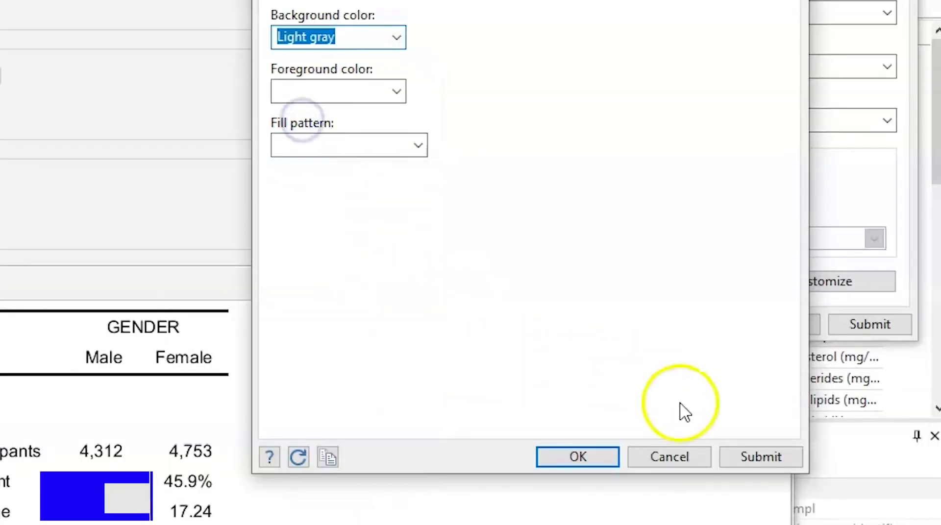
pyautogui.click(758, 524)
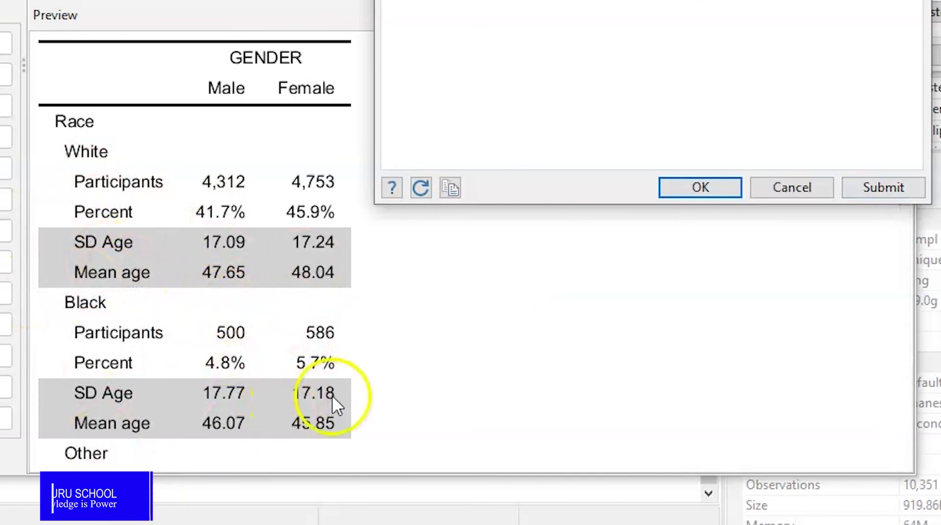
pyautogui.press('Return')
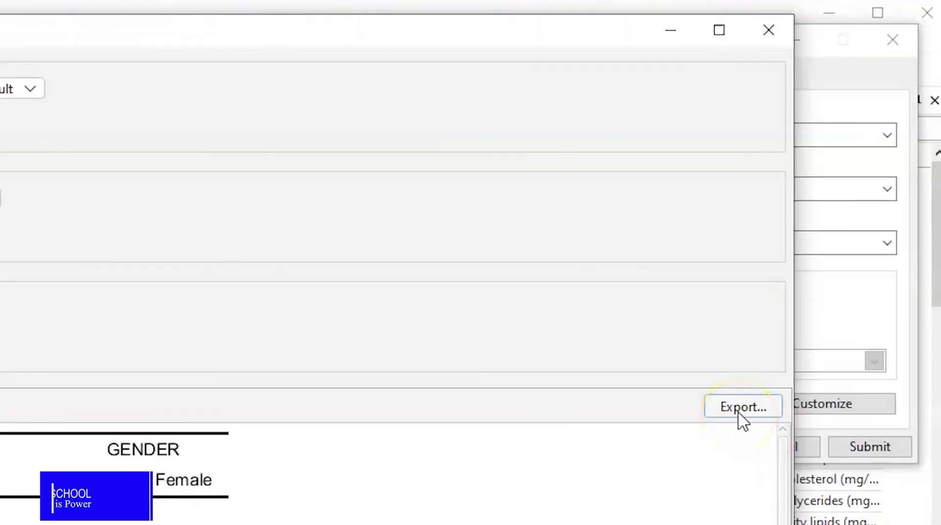
pyautogui.click(743, 417)
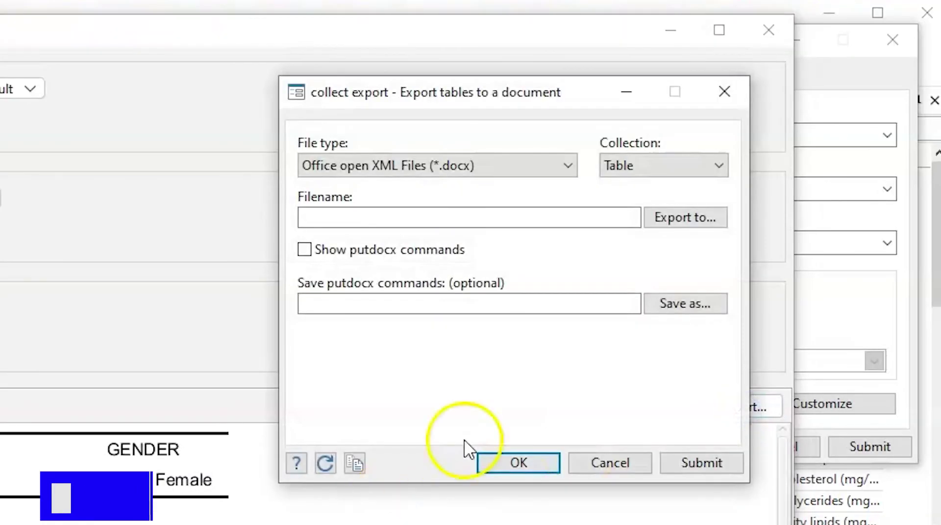
pyautogui.click(686, 217)
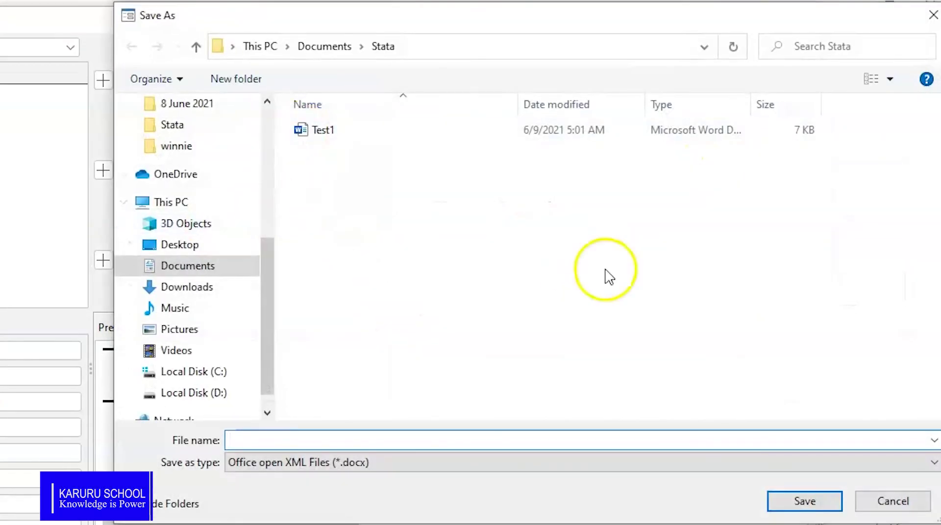
pyautogui.click(934, 15)
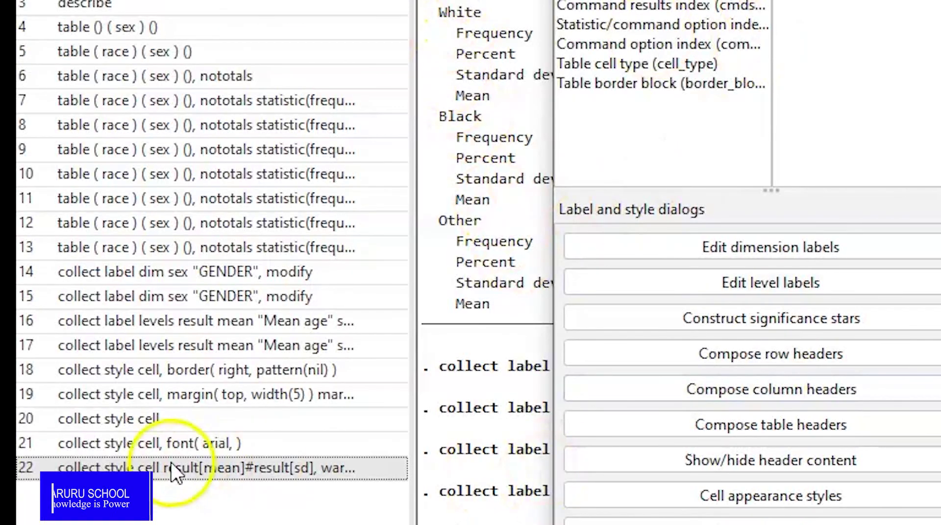
# - Select every command in the command history and send them to the Do-file Editor
pyautogui.click(170, 462)
pyautogui.click(150, 176)
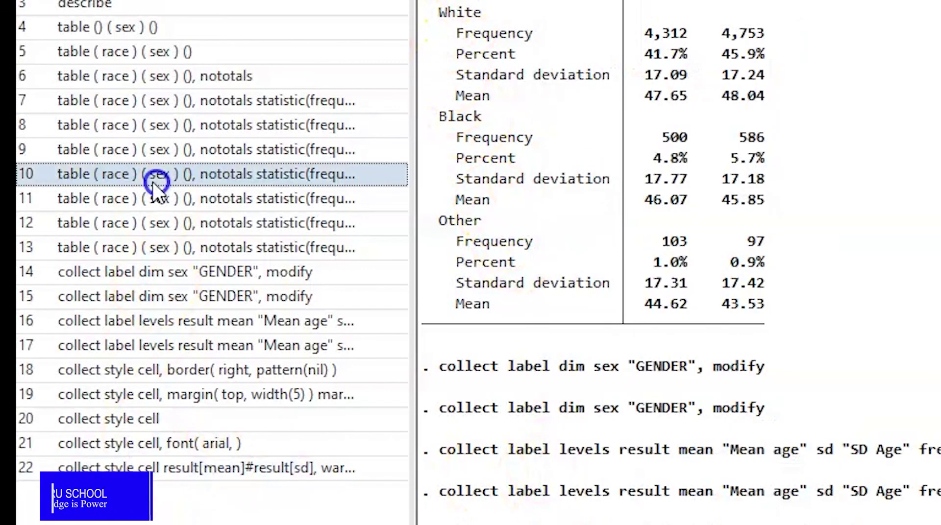
pyautogui.click(147, 468)
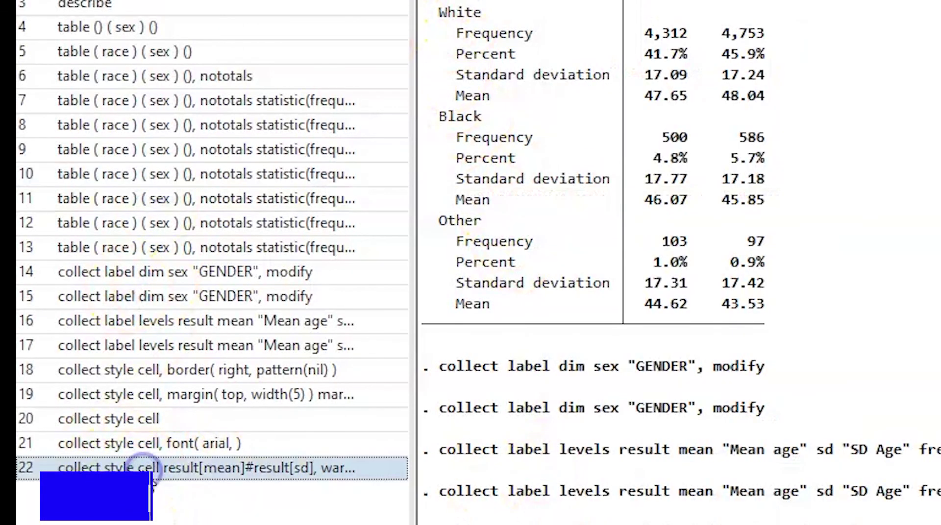
pyautogui.hotkey('ctrl', 'a')
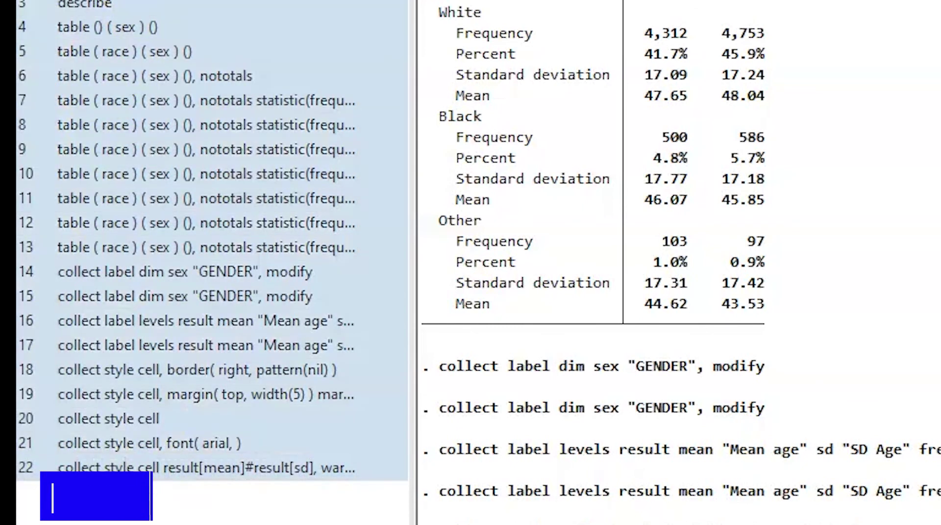
pyautogui.rightClick(196, 173)
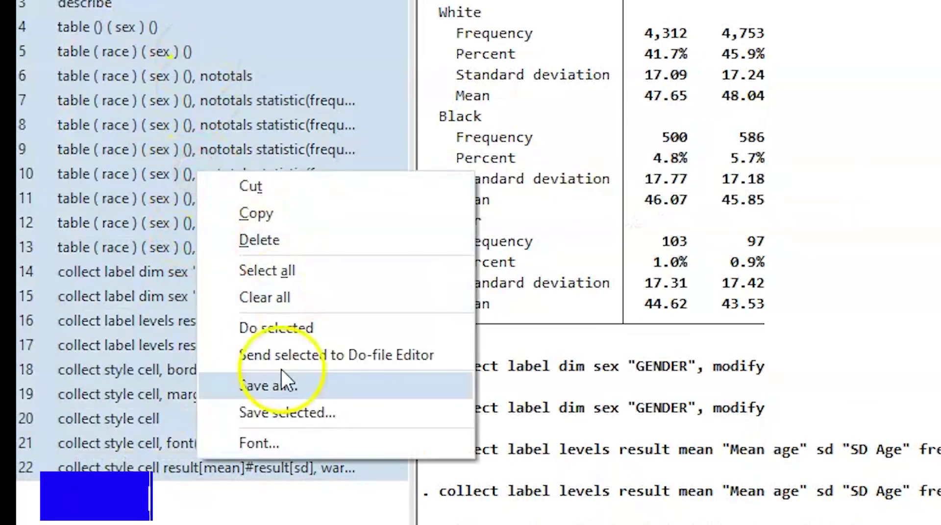
pyautogui.click(334, 369)
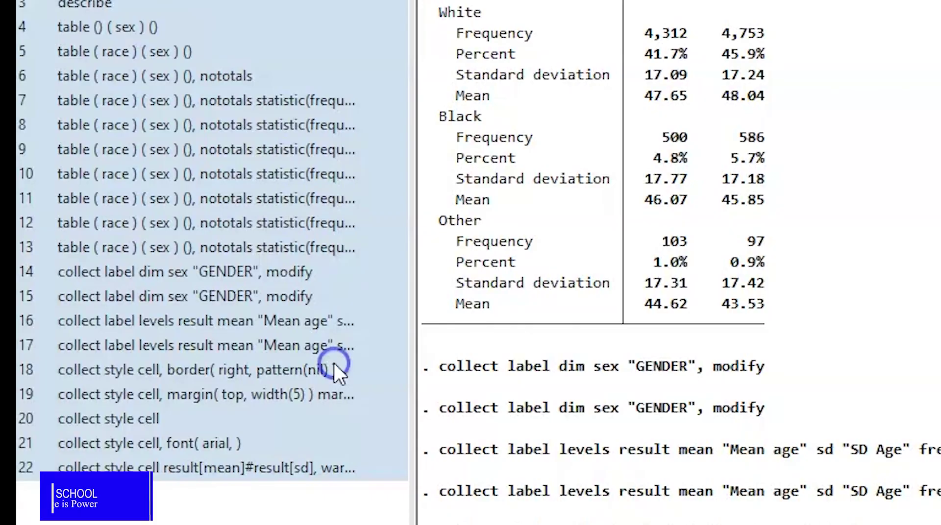